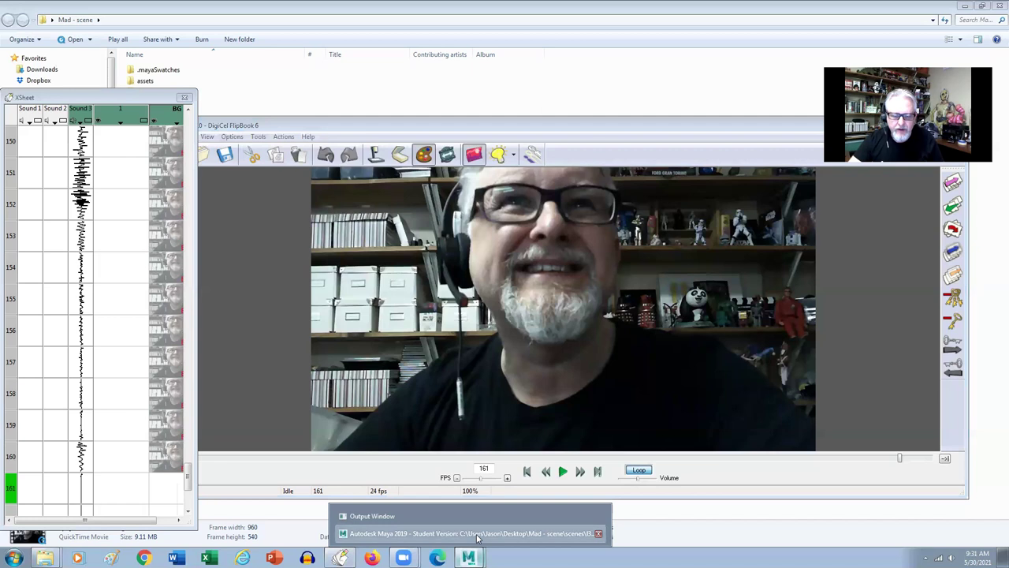
Step: Set Maya's time slider to frame 1 and hide NURBS curves in the viewport
left_click(409, 350)
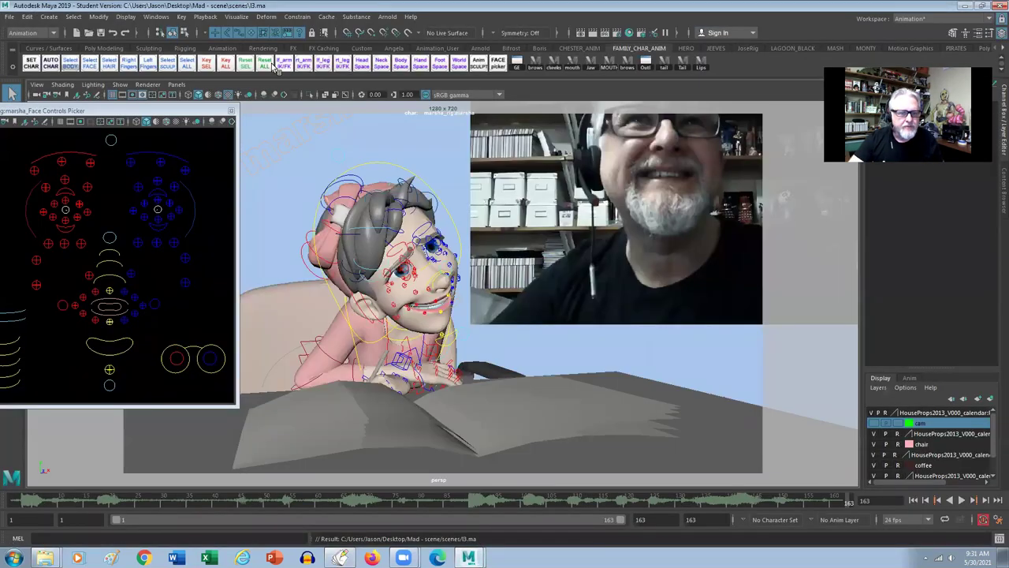
left_click(18, 500)
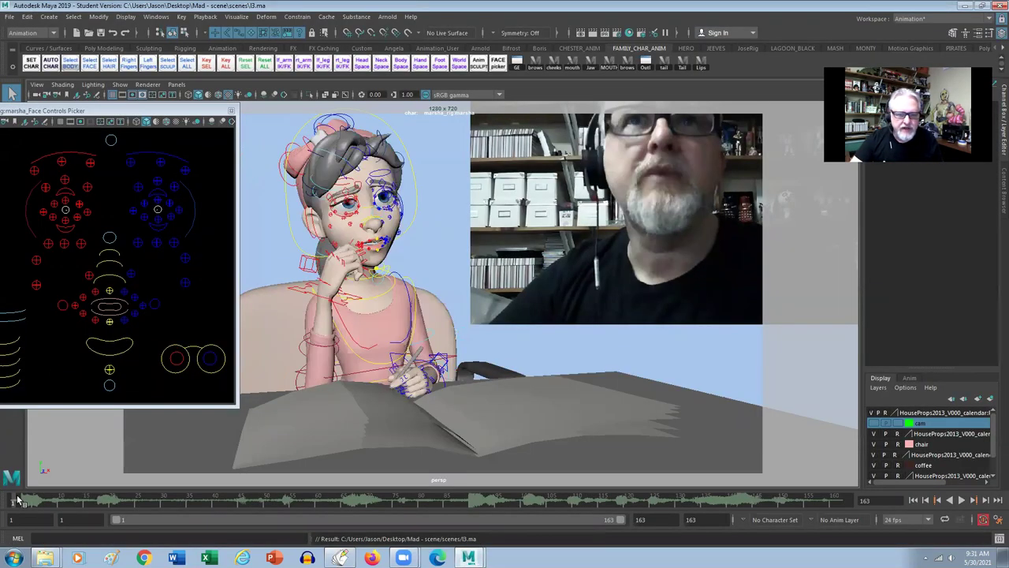
left_click(125, 85)
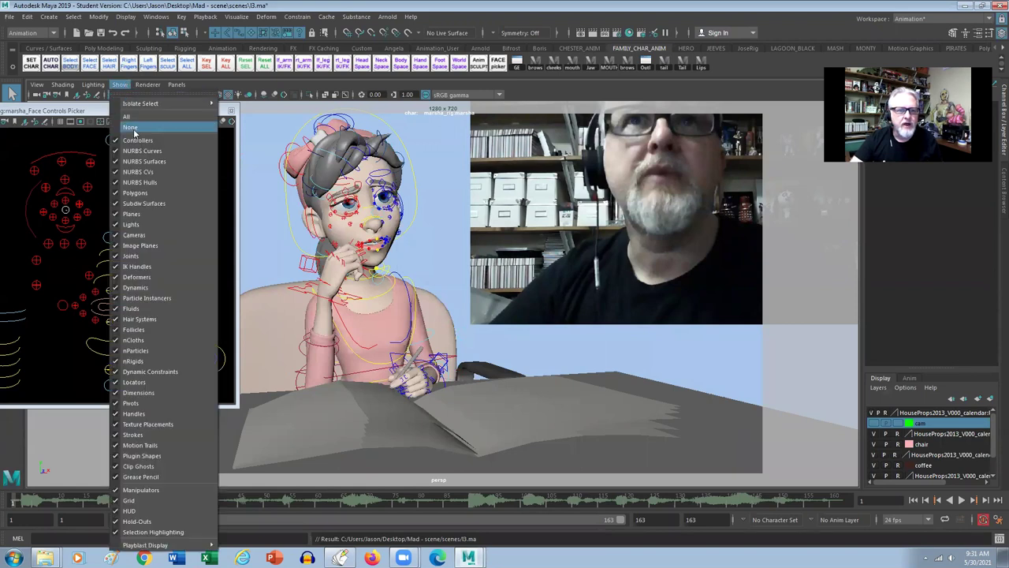
left_click(140, 149)
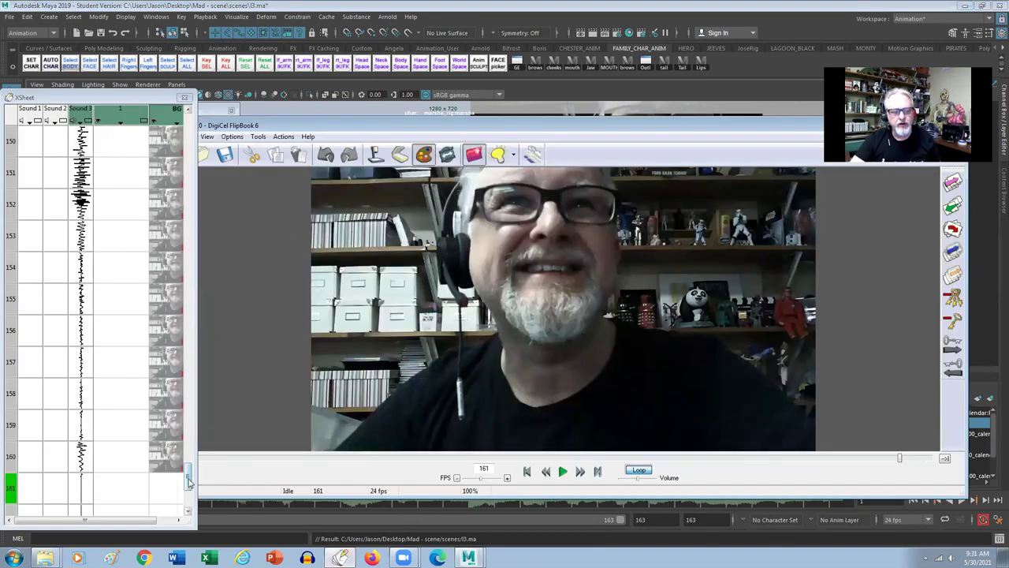
Step: Play the webcam mouth reference with sound from frame 1, then stop it
left_click_drag(190, 473, 189, 126)
left_click(101, 133)
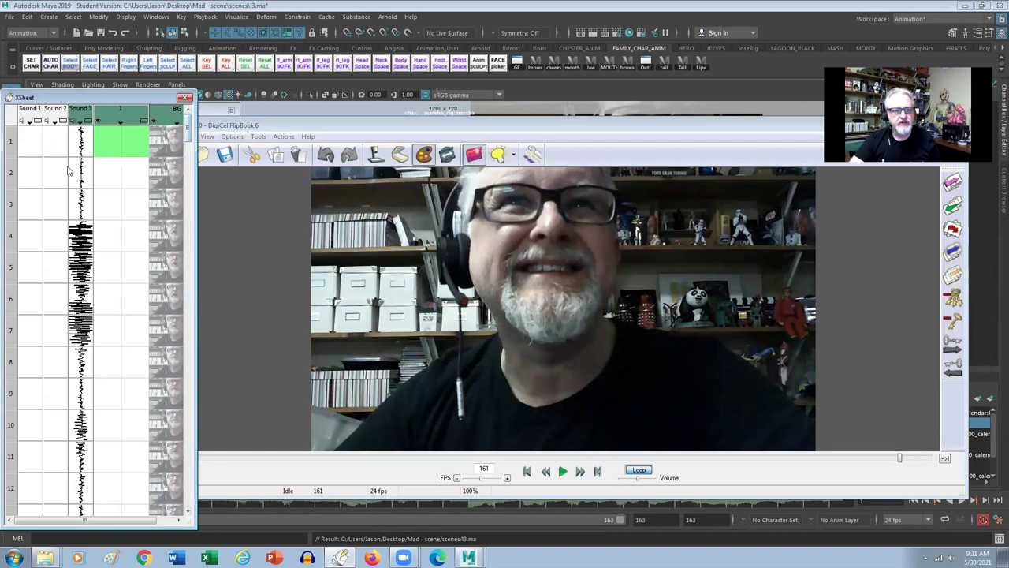
left_click(578, 471)
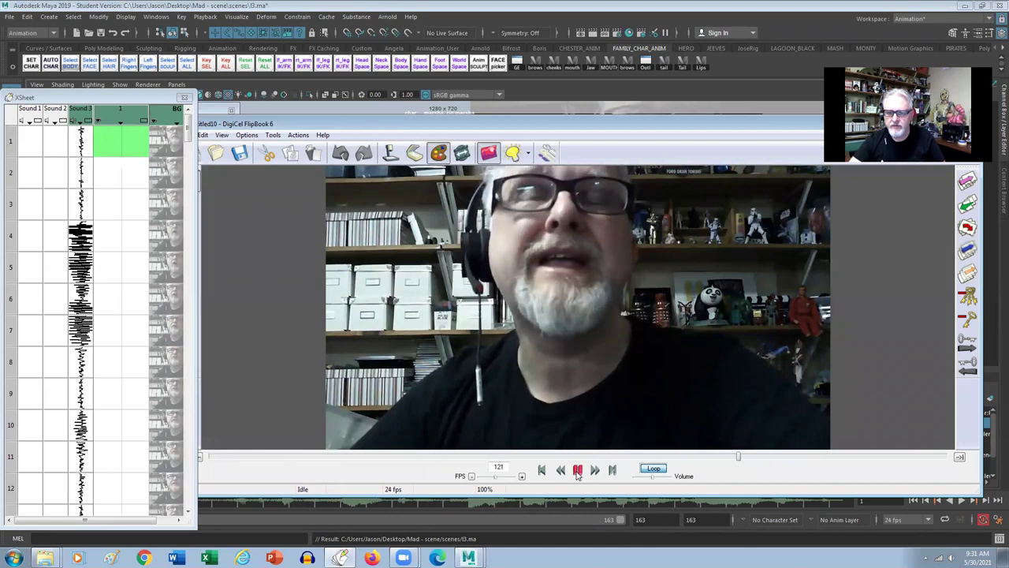
left_click(577, 470)
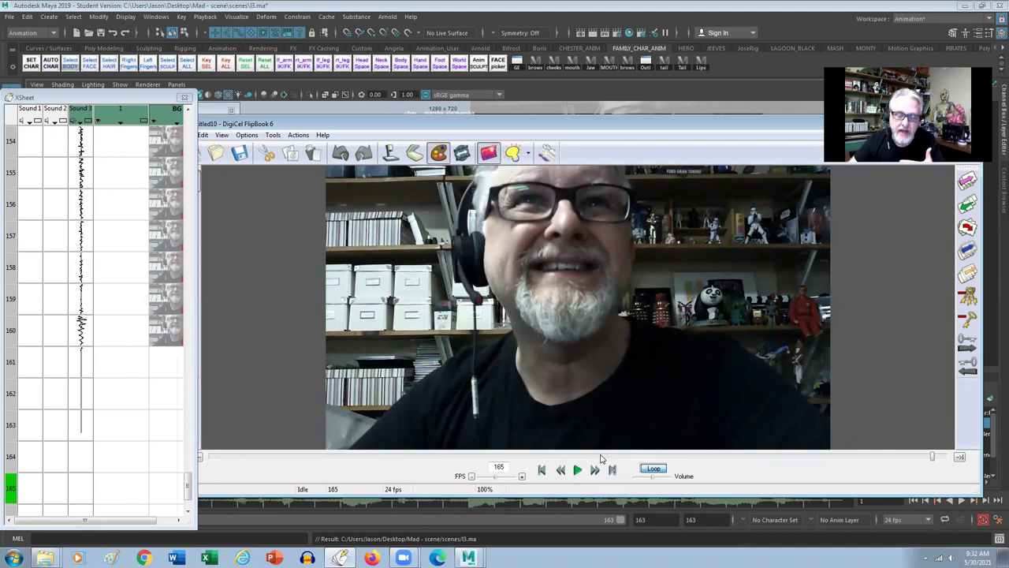
Step: Scrub the reference through frames 11 to 31 and on to about frame 57
left_click_drag(213, 459, 253, 460)
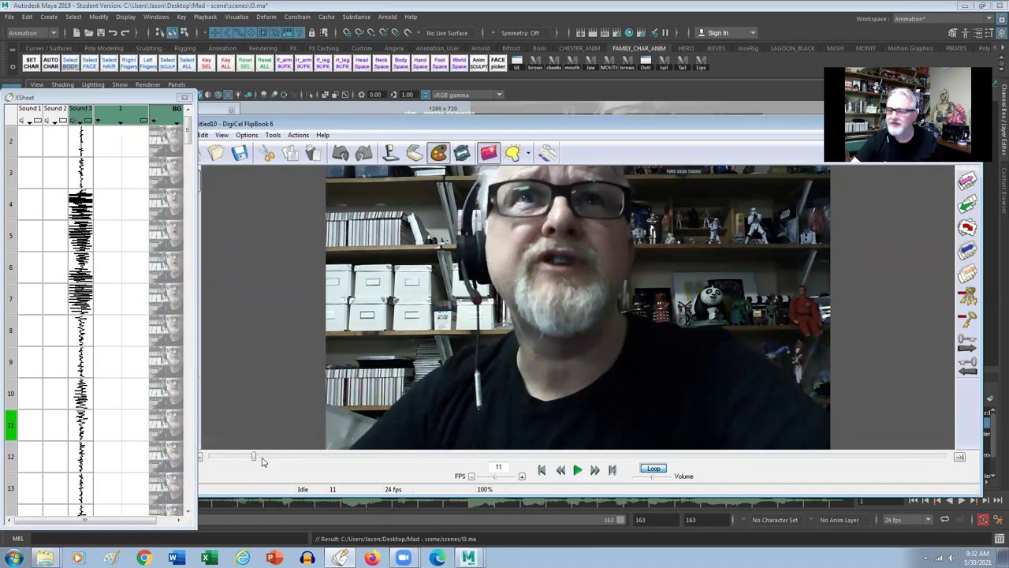
left_click_drag(255, 455, 375, 459)
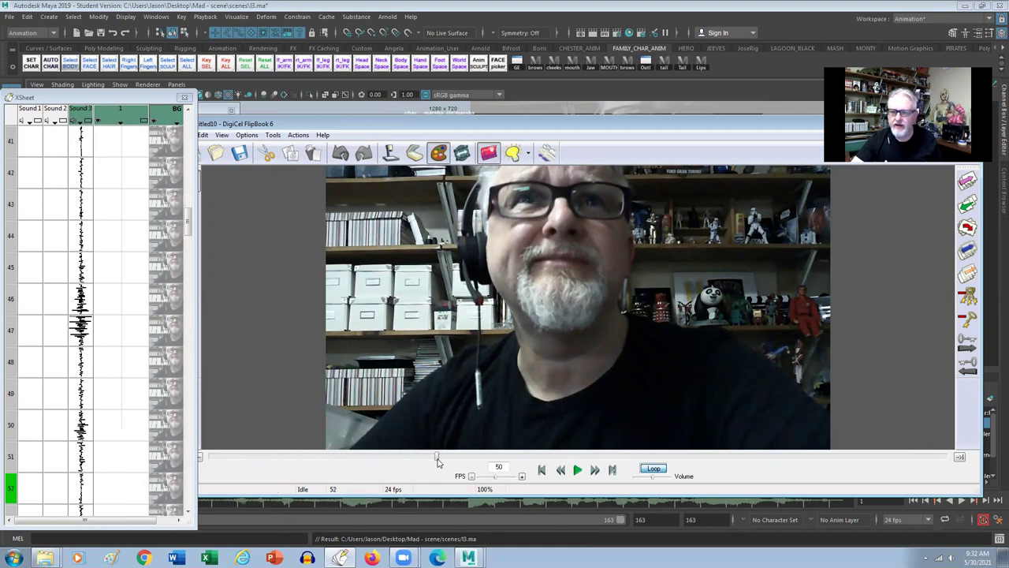
mouse_move(379, 457)
left_mouse_down()
mouse_move(469, 464)
mouse_move(458, 470)
left_mouse_up()
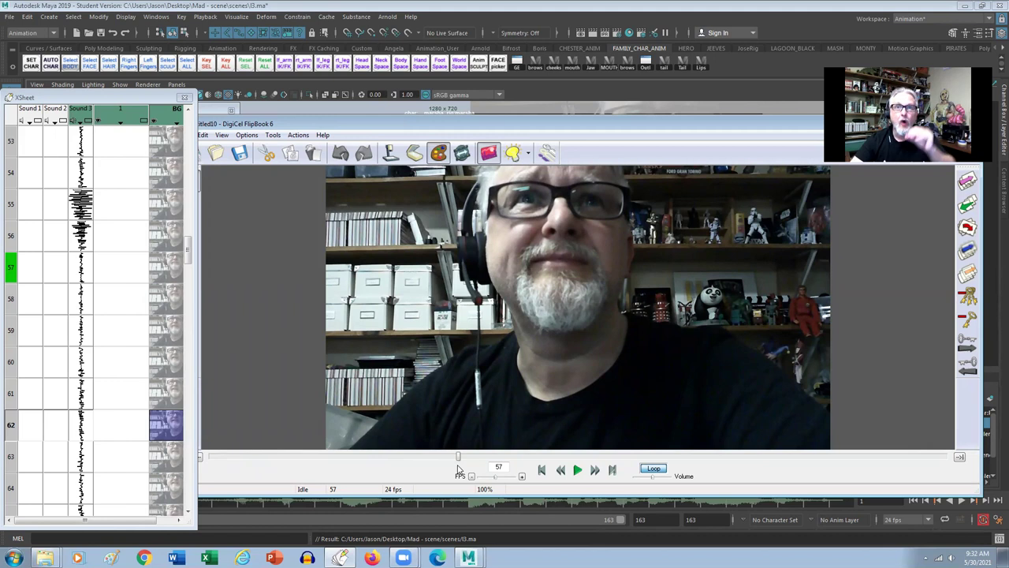
Step: Scrub the reference from frame 61, rocking around 63, then ahead to frame 90
left_click_drag(458, 470, 506, 469)
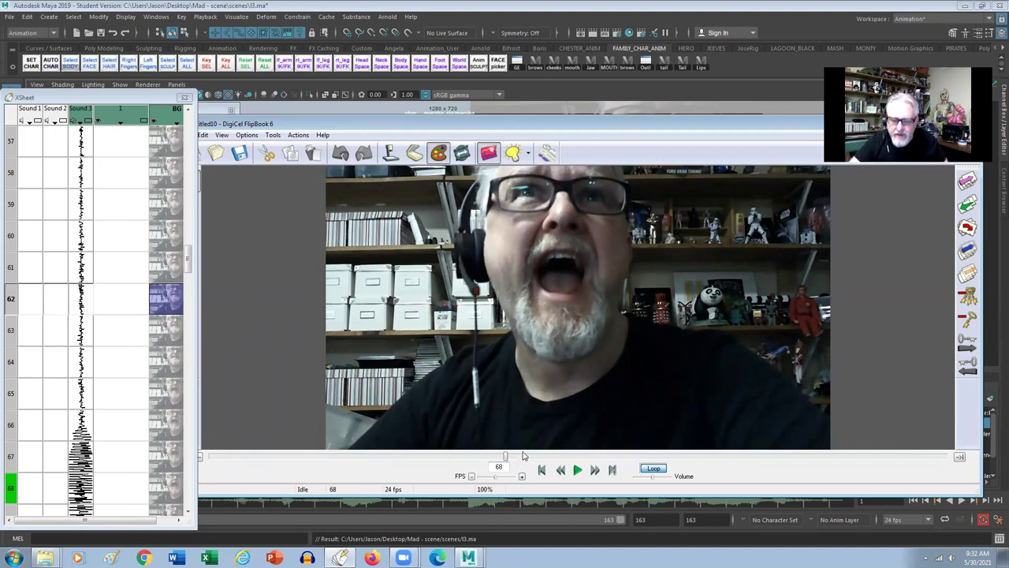
left_click_drag(505, 456, 488, 457)
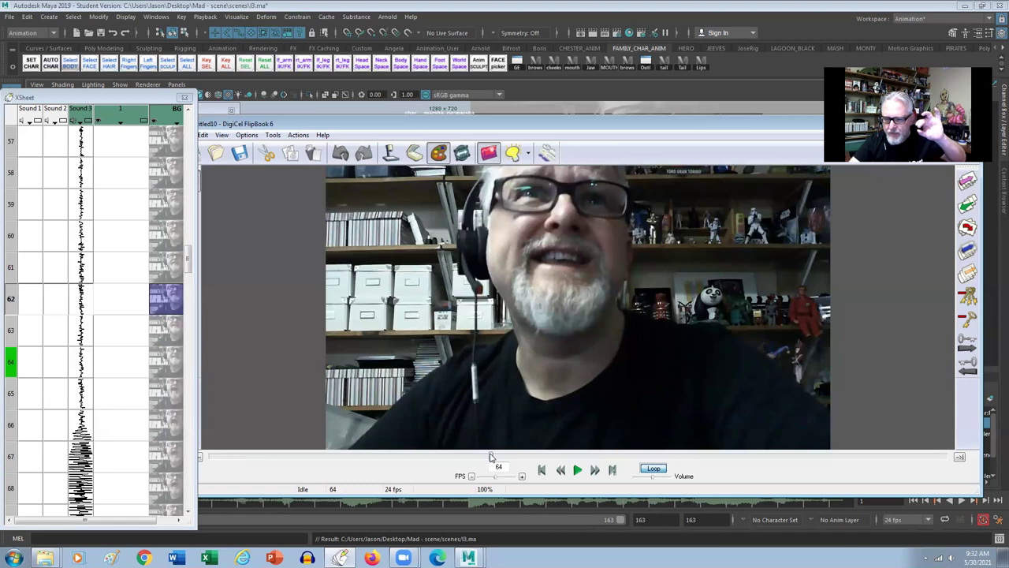
left_click_drag(490, 458, 510, 459)
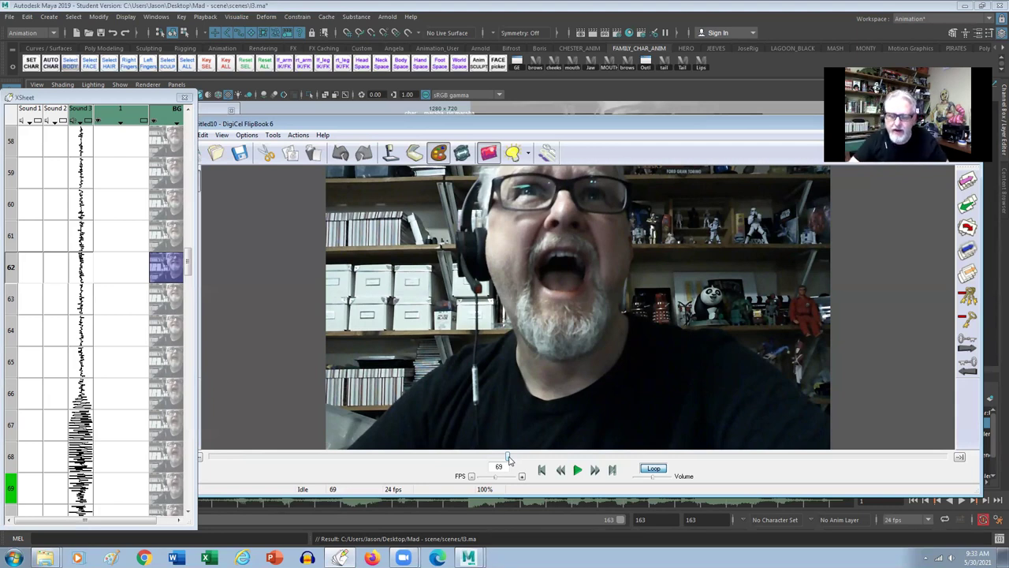
left_click_drag(509, 458, 603, 457)
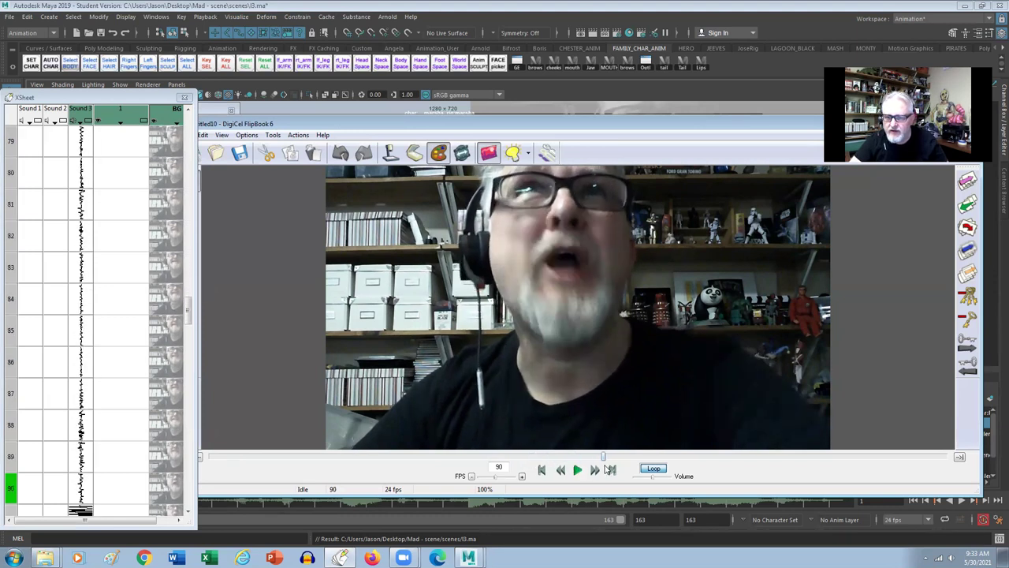
Step: Step frame by frame between 88 and 93 to study the open-mouth shape
key("Left")
key("Left")
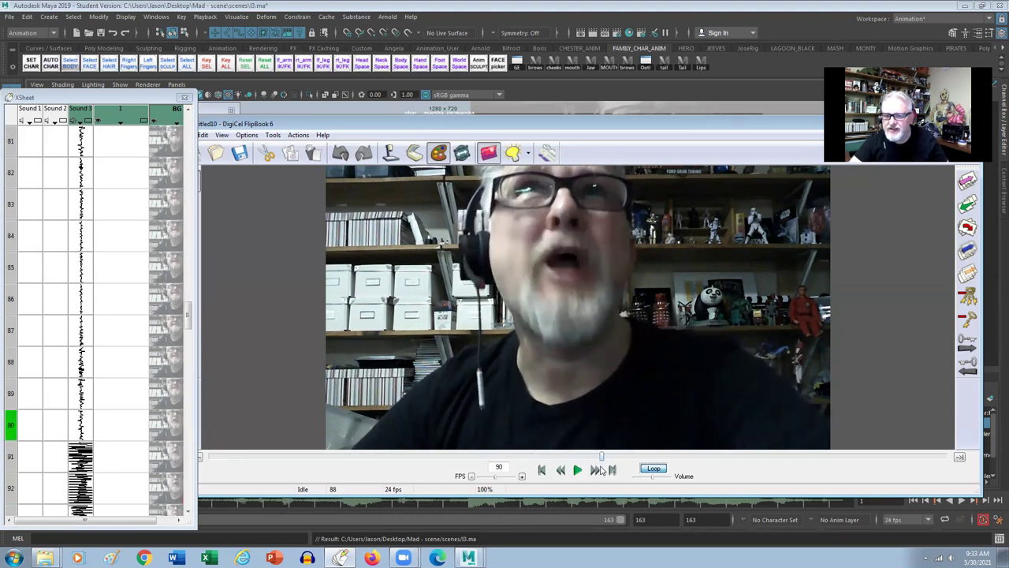
key("Left")
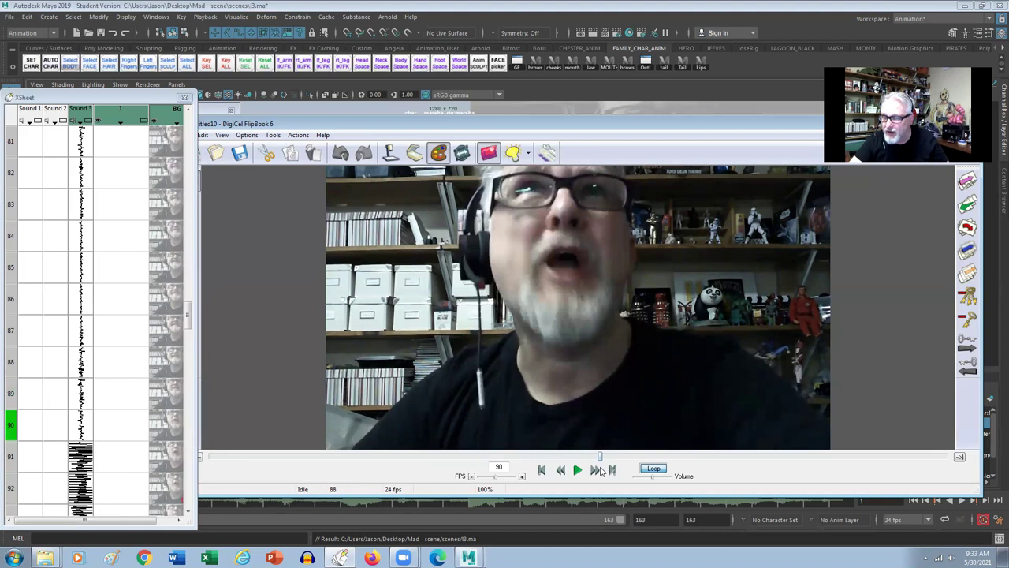
key("Left")
key("Left")
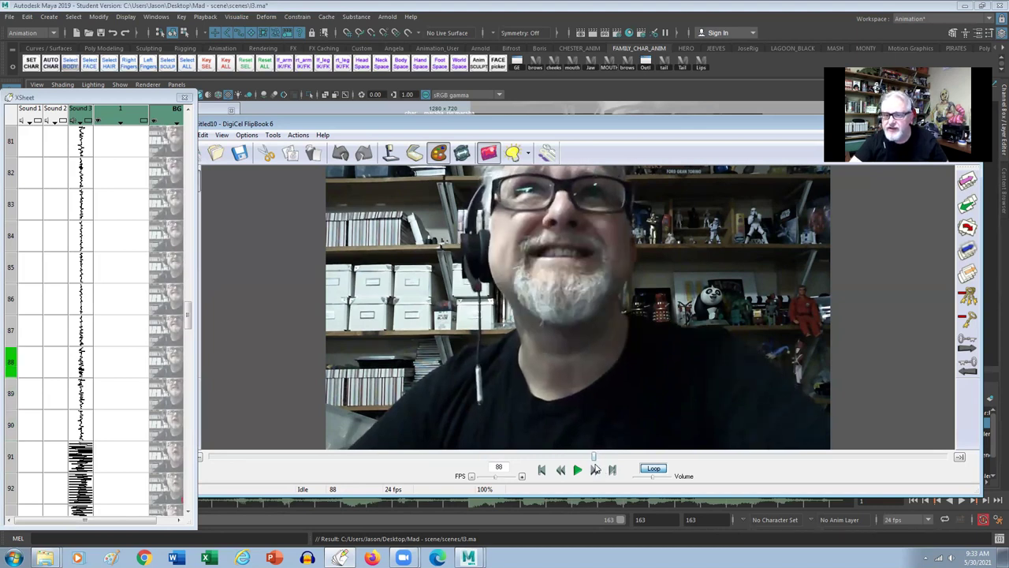
left_click(596, 469)
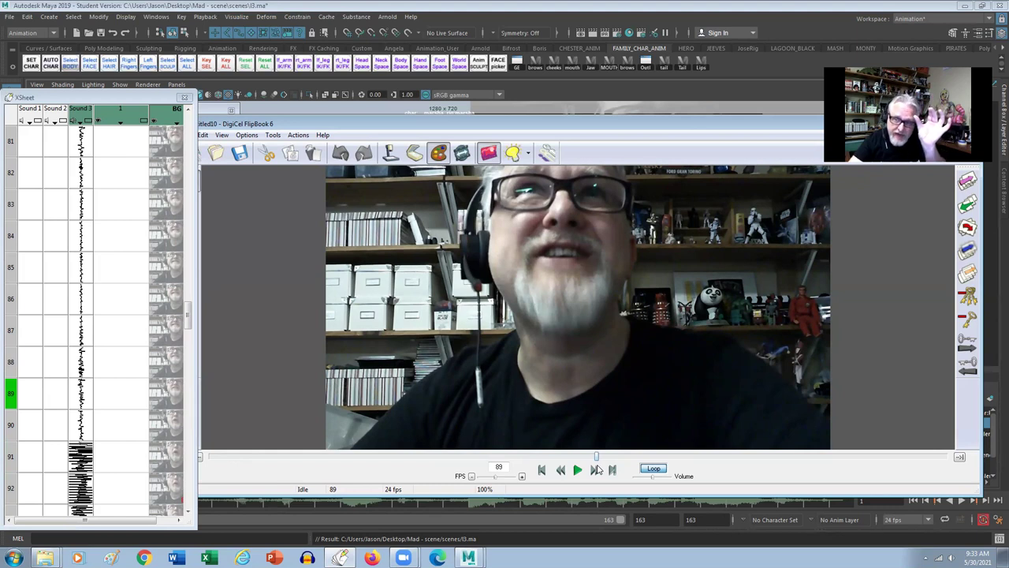
key("Right")
key("Right")
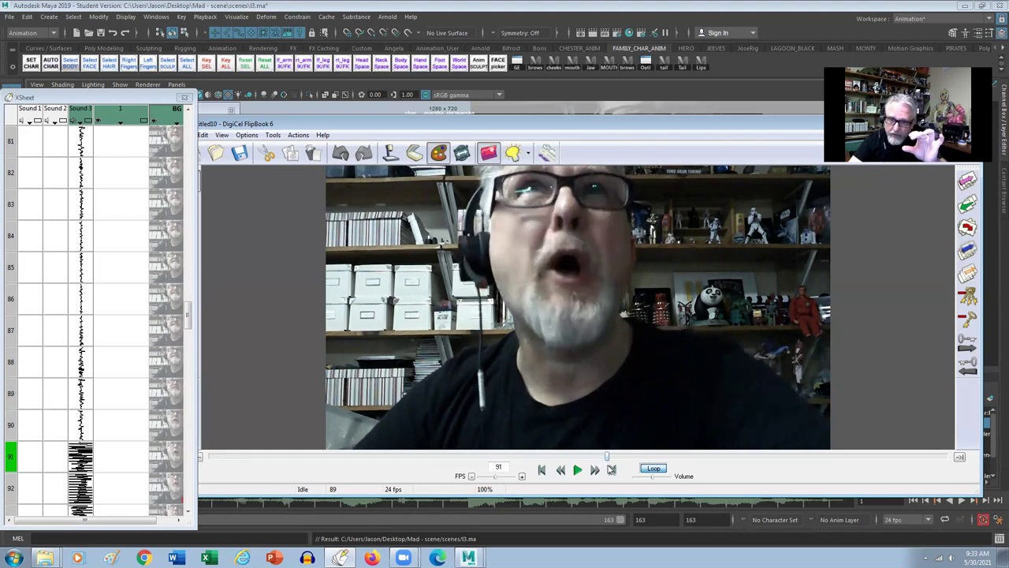
key("Right")
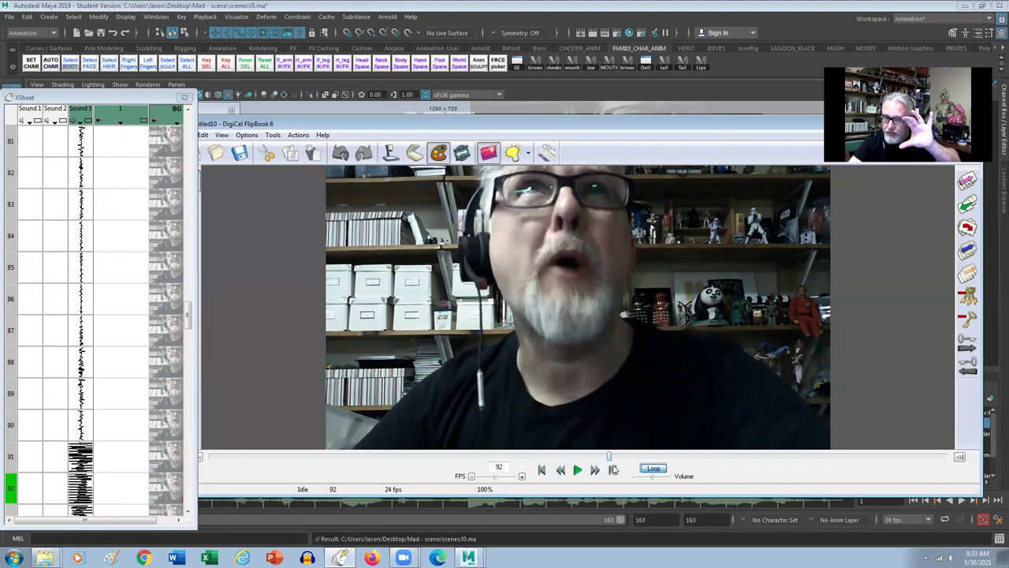
key("Right")
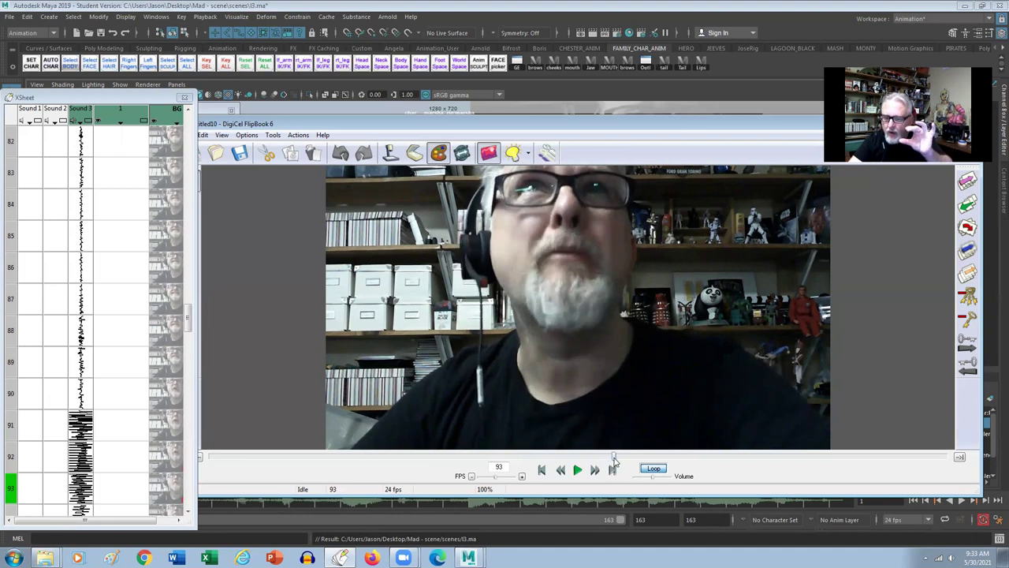
Step: Scrub back to frame 90, forward to 93, then on to about frame 98
left_click_drag(613, 462, 601, 461)
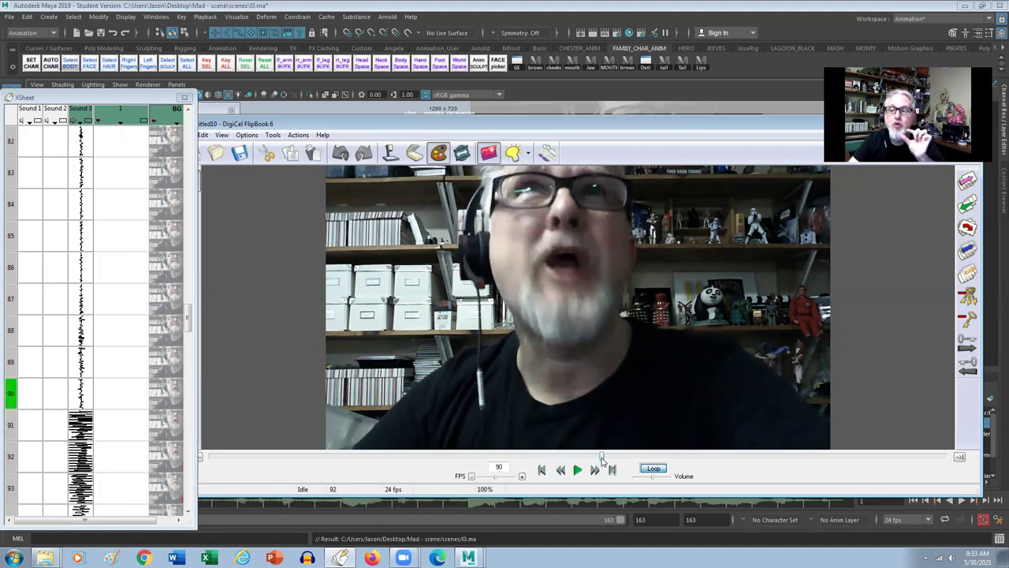
left_click_drag(602, 462, 616, 465)
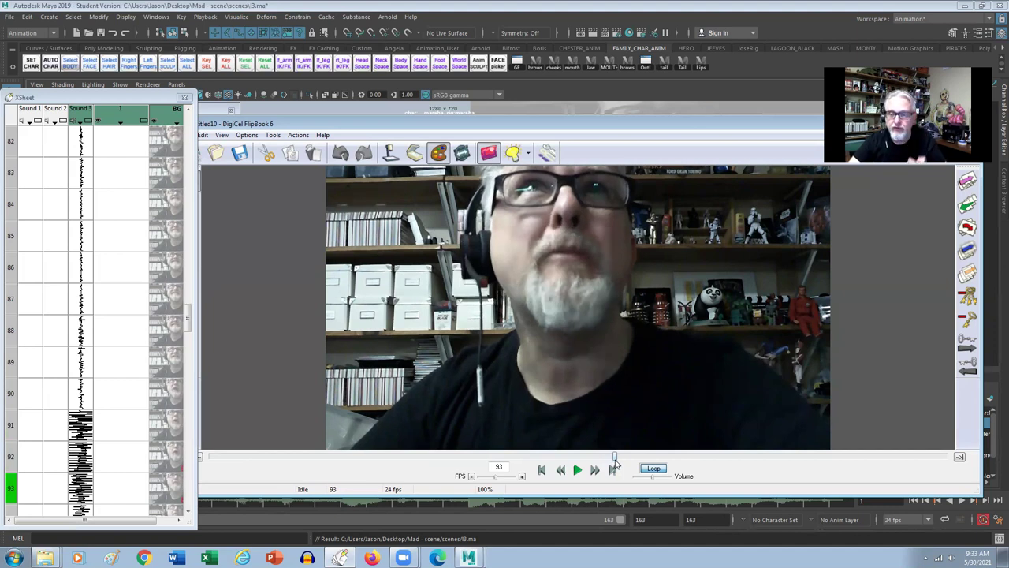
mouse_move(616, 464)
left_mouse_down()
mouse_move(509, 464)
mouse_move(647, 458)
mouse_move(638, 467)
left_mouse_up()
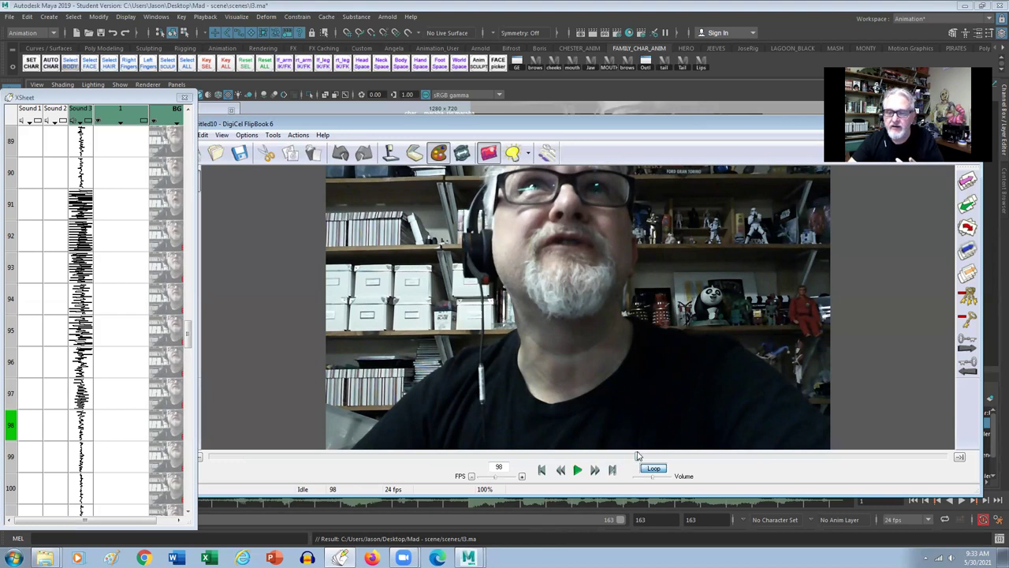
Step: Scrub the reference from frame 99 through 105, 126 and 138, stepping to 140
left_click_drag(637, 456, 652, 457)
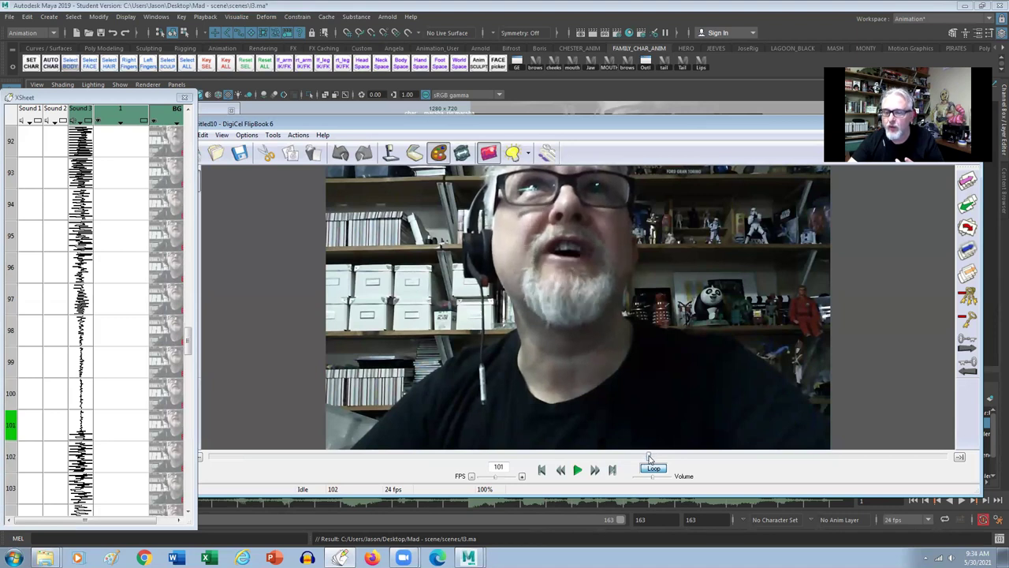
left_click_drag(650, 457, 647, 455)
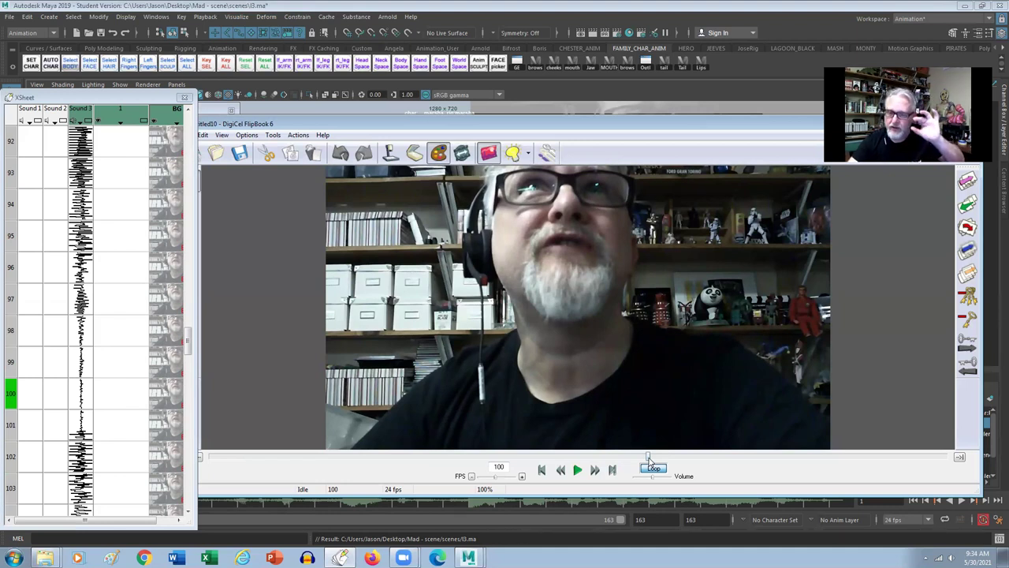
mouse_move(648, 460)
left_mouse_down()
mouse_move(788, 471)
mouse_move(755, 466)
left_mouse_up()
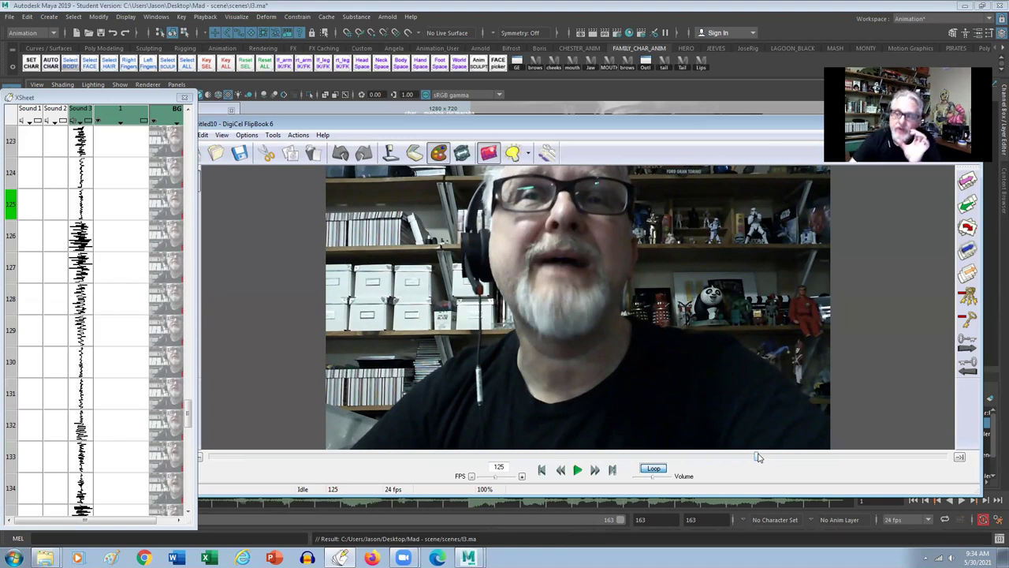
mouse_move(756, 457)
left_mouse_down()
mouse_move(735, 454)
mouse_move(811, 455)
mouse_move(781, 455)
left_mouse_up()
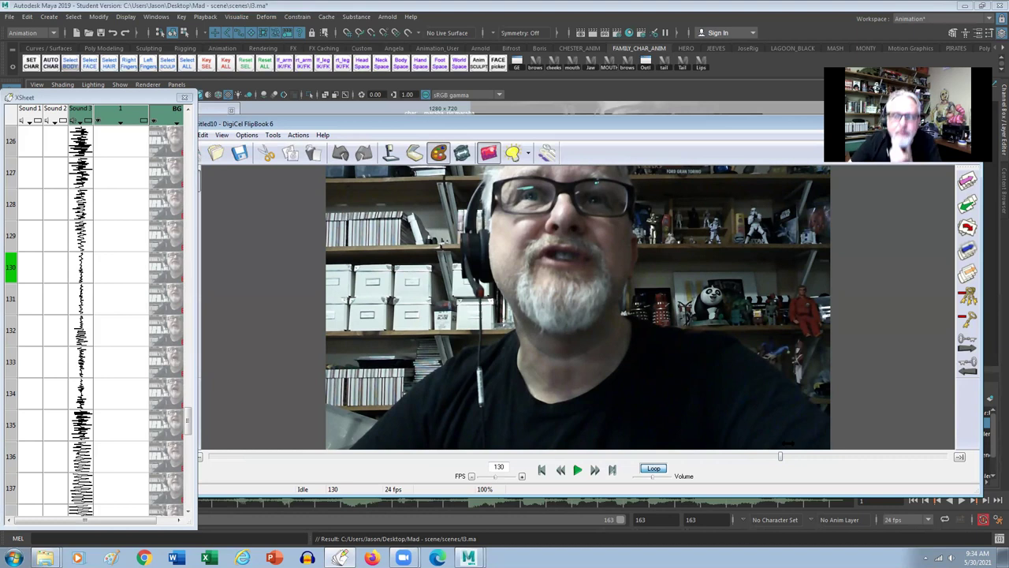
left_click_drag(779, 457, 818, 459)
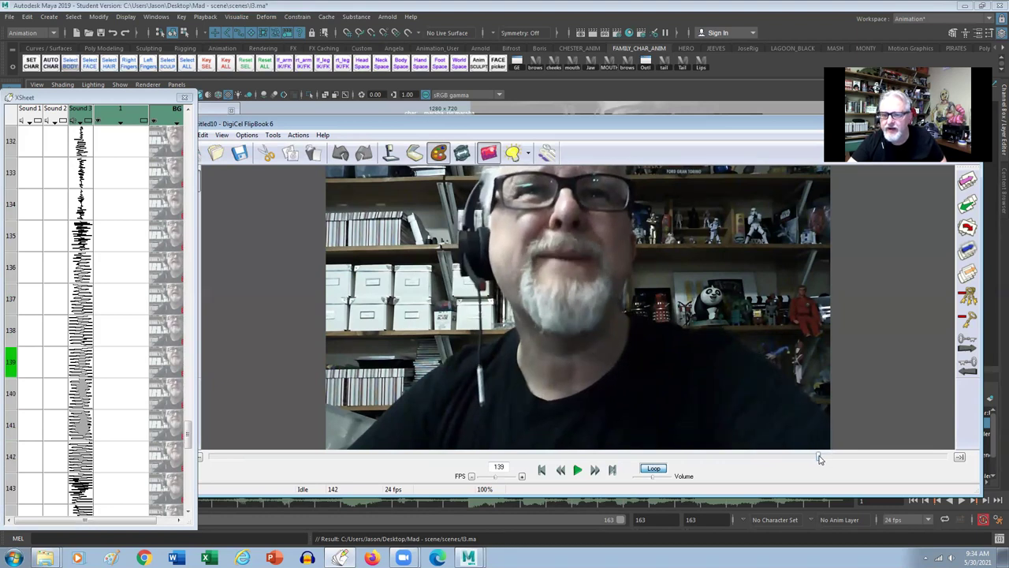
key("Right")
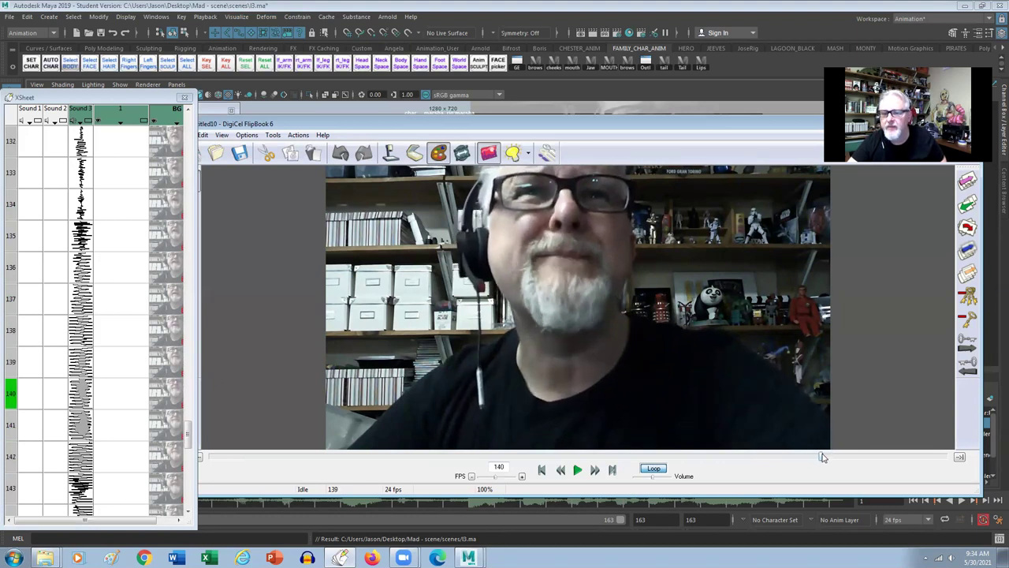
Step: Rock between frames 141 and 142, scrub on to 158, then drag FlipBook aside
left_click_drag(825, 458, 833, 457)
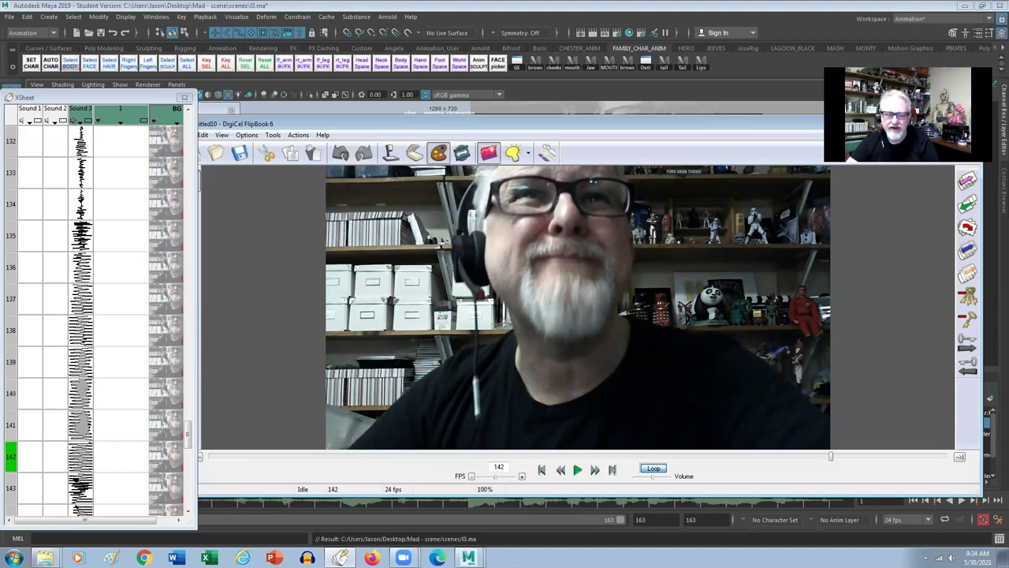
key("Left")
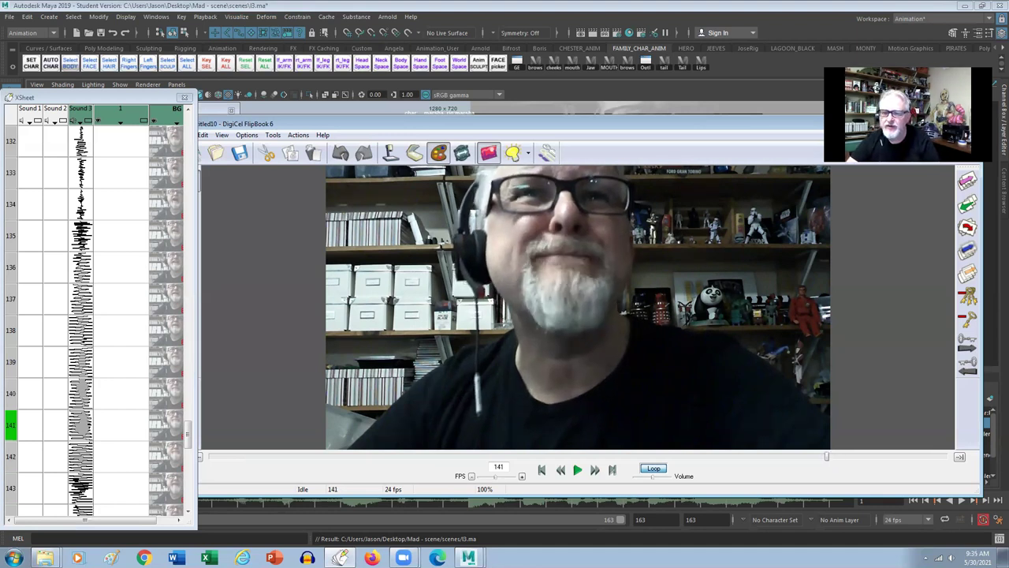
key("Right")
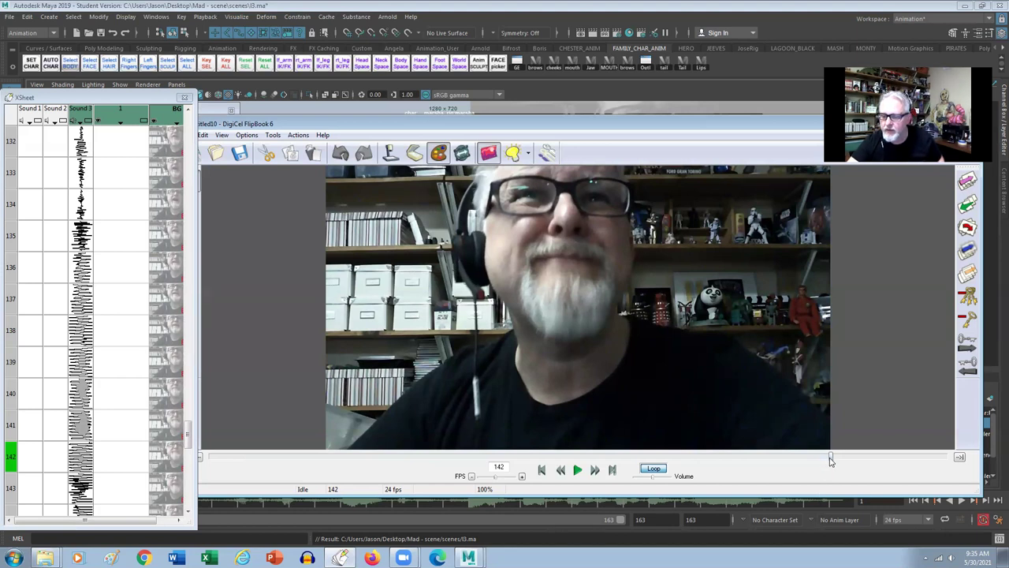
left_click_drag(833, 461, 837, 462)
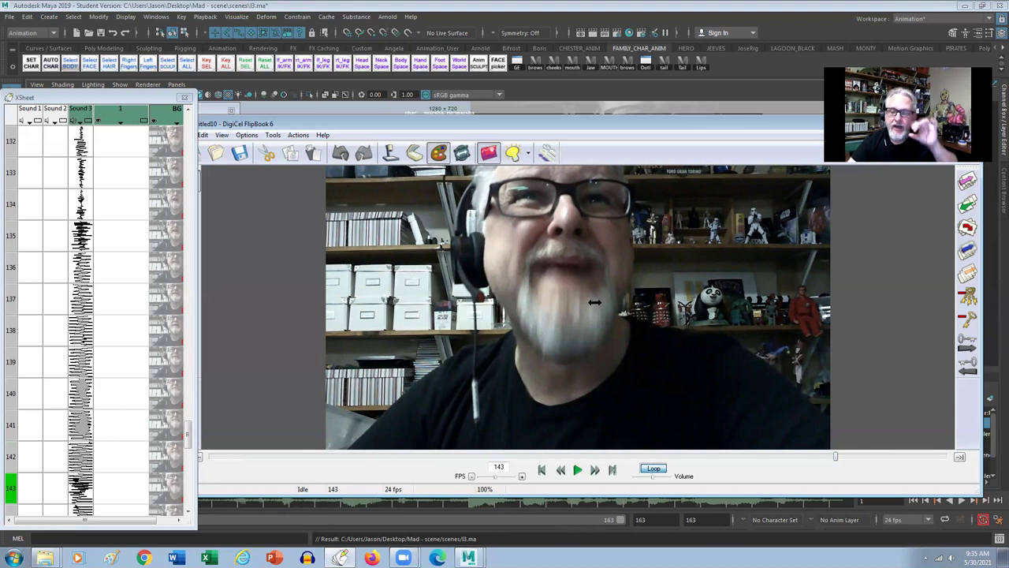
left_click_drag(836, 457, 901, 457)
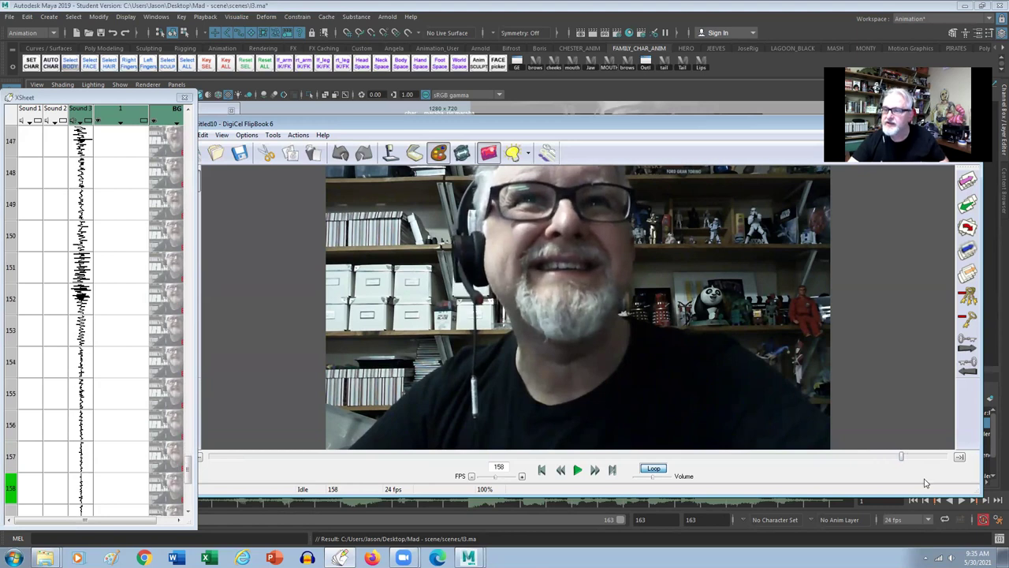
left_click_drag(813, 125, 556, 124)
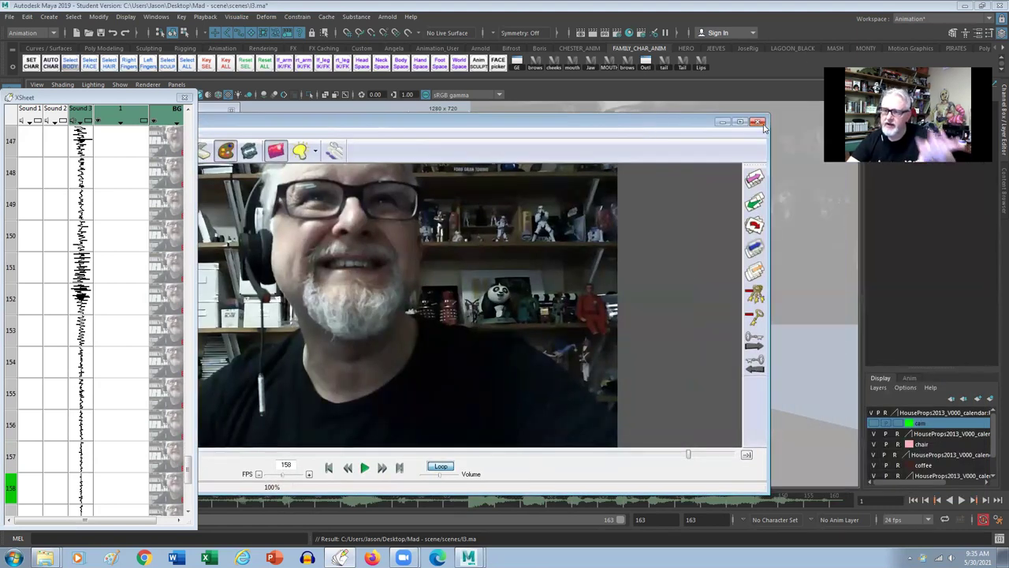
Step: Close FlipBook without saving and start Maya playback with Alt+V
left_click(757, 122)
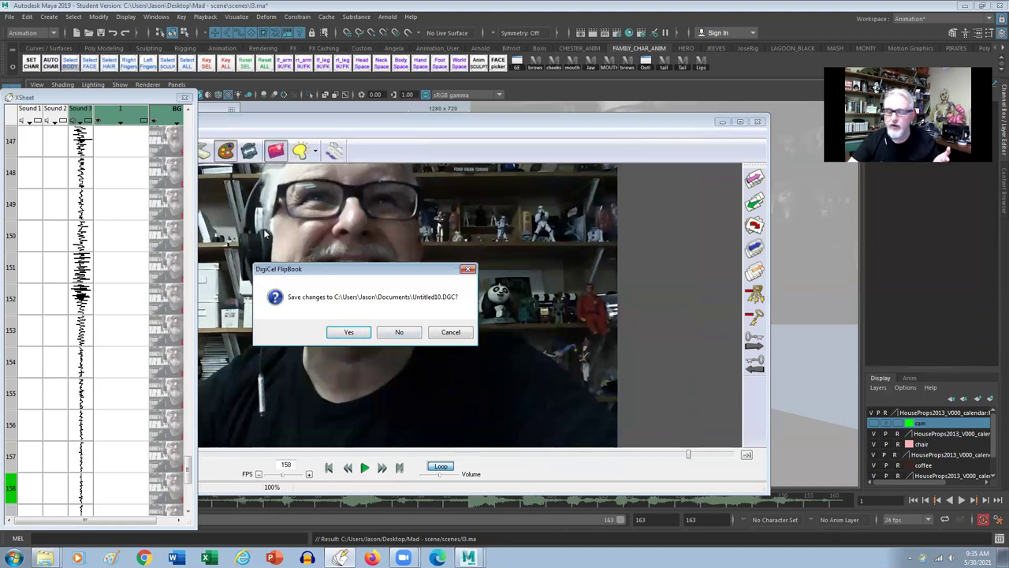
left_click(396, 332)
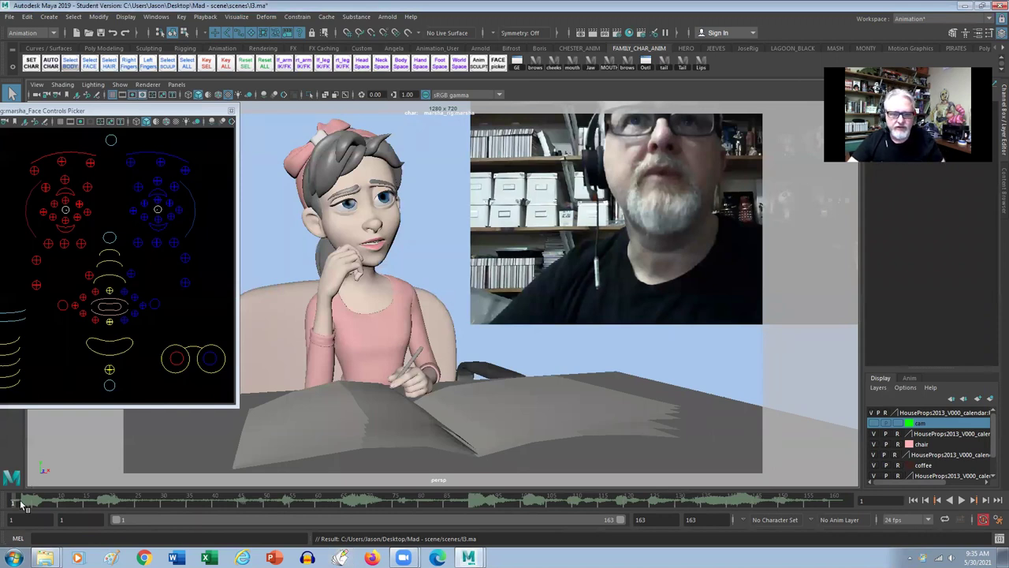
key("alt+v")
Step: Scrub through the hand-by-chin and smiling poses to frame 59, then play to 67
left_click_drag(63, 508, 115, 510)
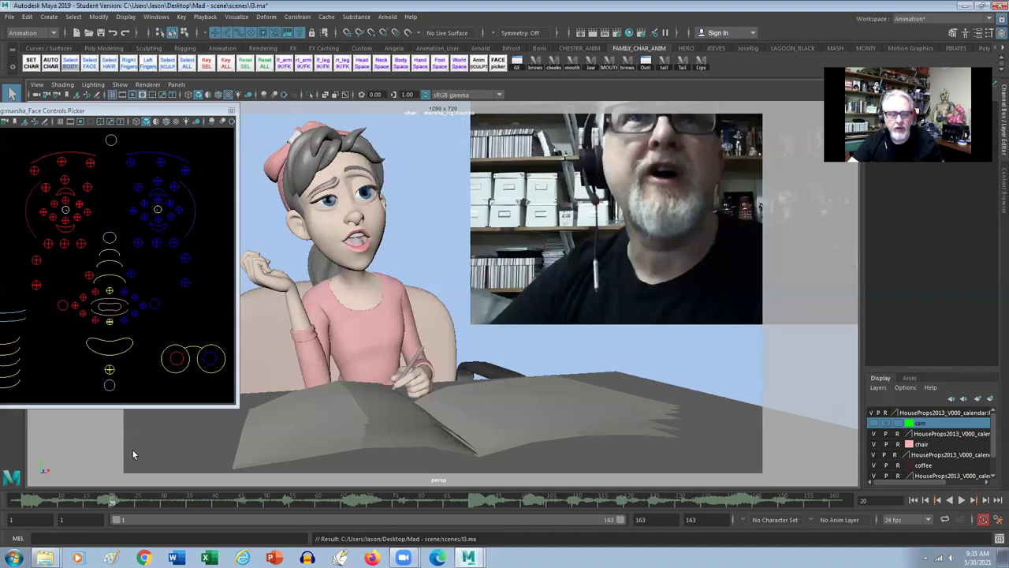
mouse_move(113, 499)
left_mouse_down()
mouse_move(309, 513)
mouse_move(298, 513)
left_mouse_up()
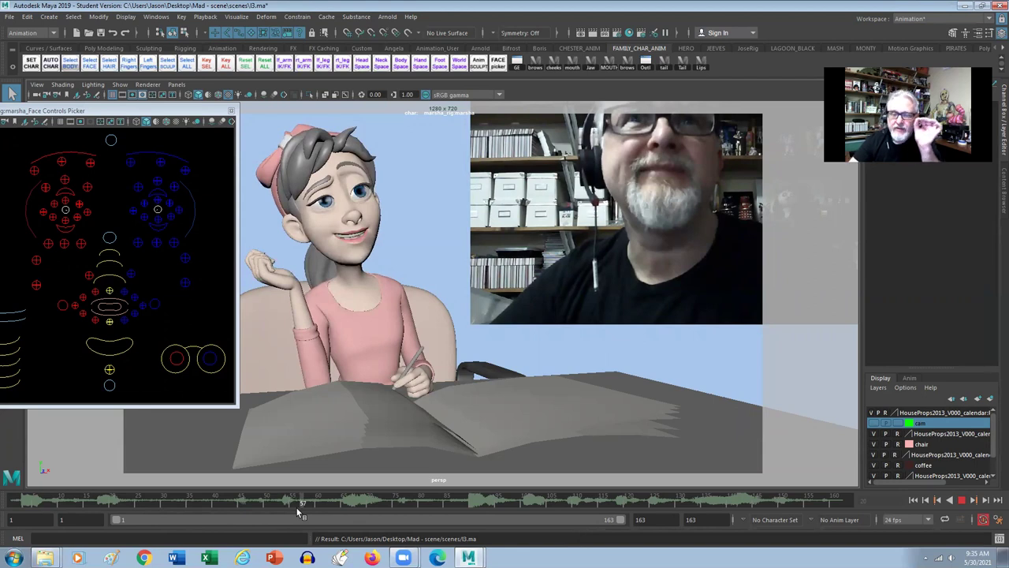
mouse_move(306, 513)
left_mouse_down()
mouse_move(321, 520)
mouse_move(313, 515)
left_mouse_up()
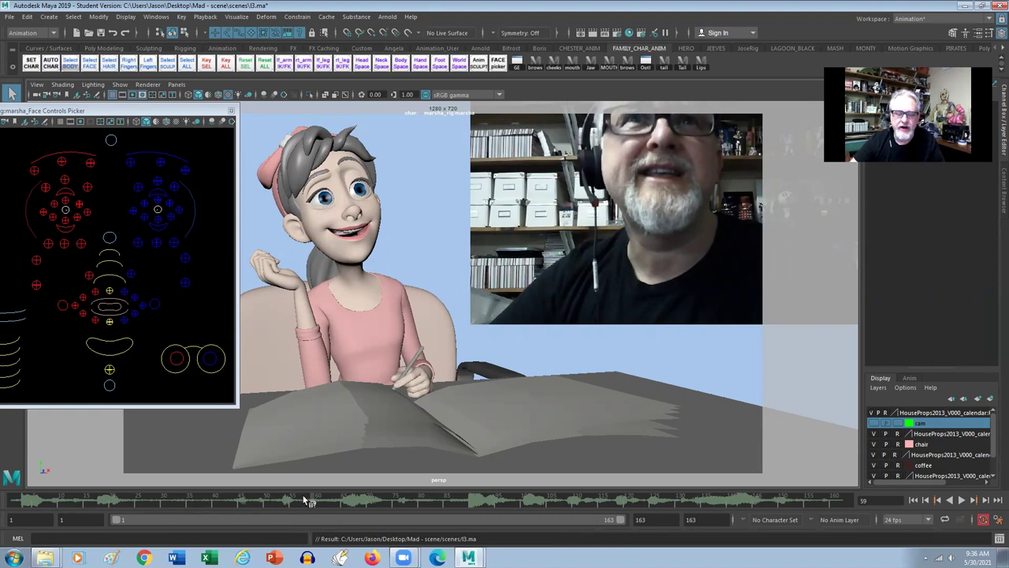
key("alt+v")
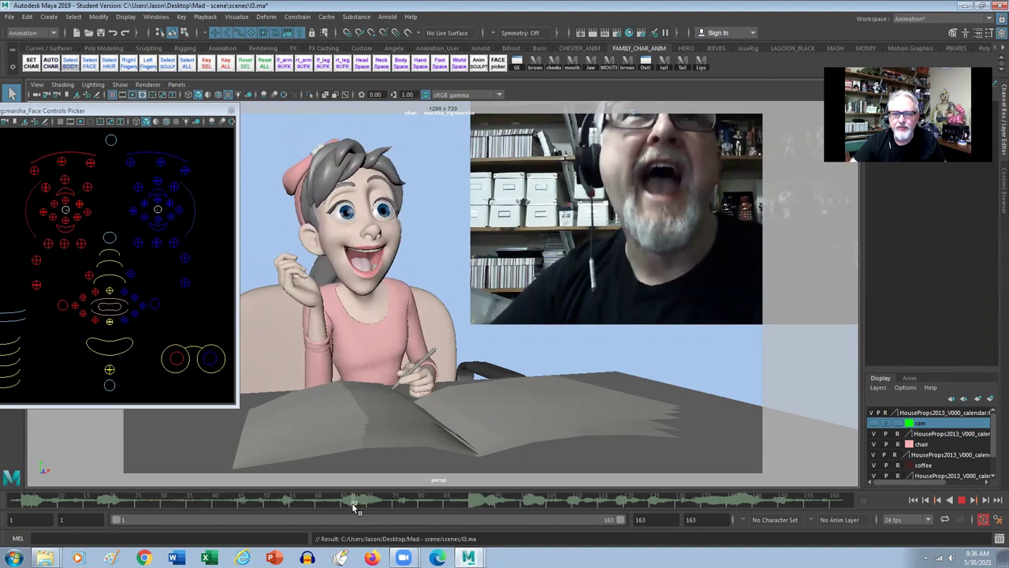
left_click(355, 507)
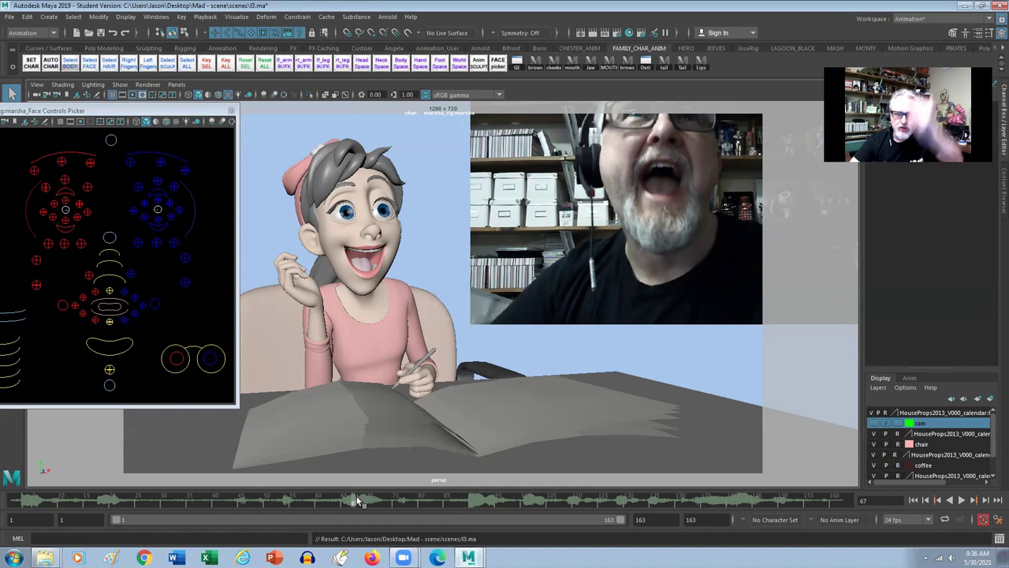
Step: Scrub toward frame 77, play and stop at 77 and 78, then scrub to 89
left_click_drag(358, 501, 405, 502)
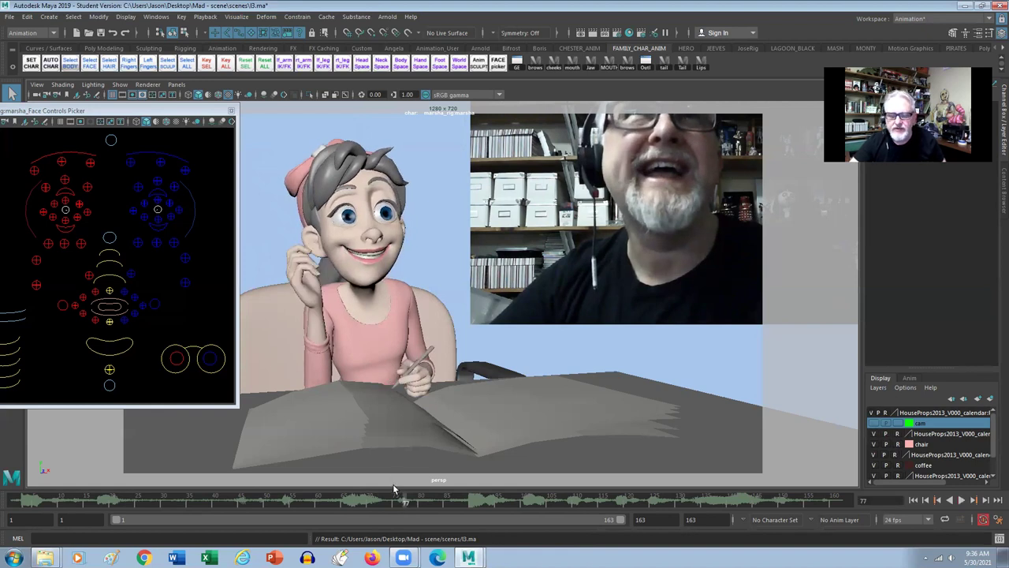
left_click_drag(404, 503, 417, 505)
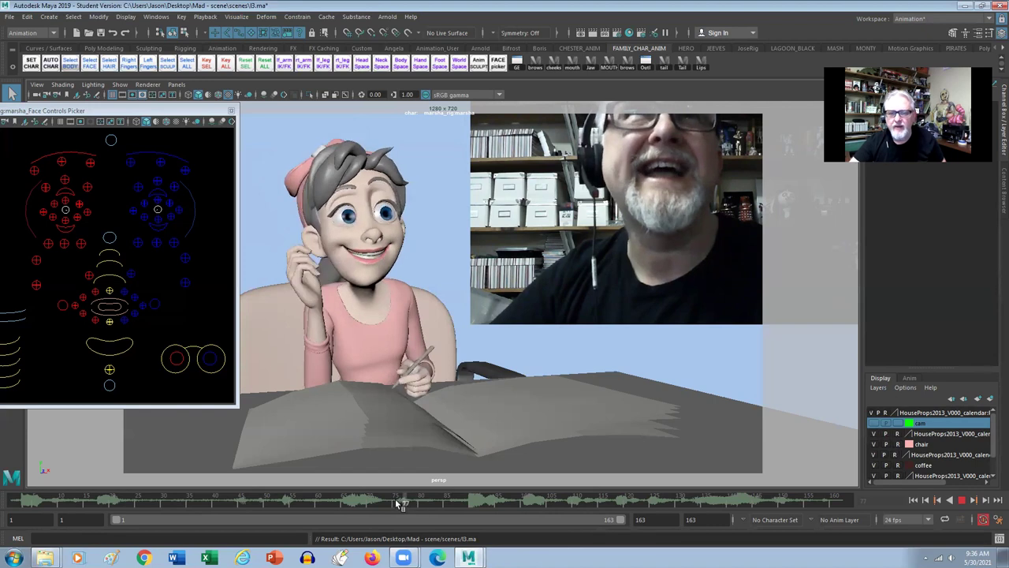
key("Escape")
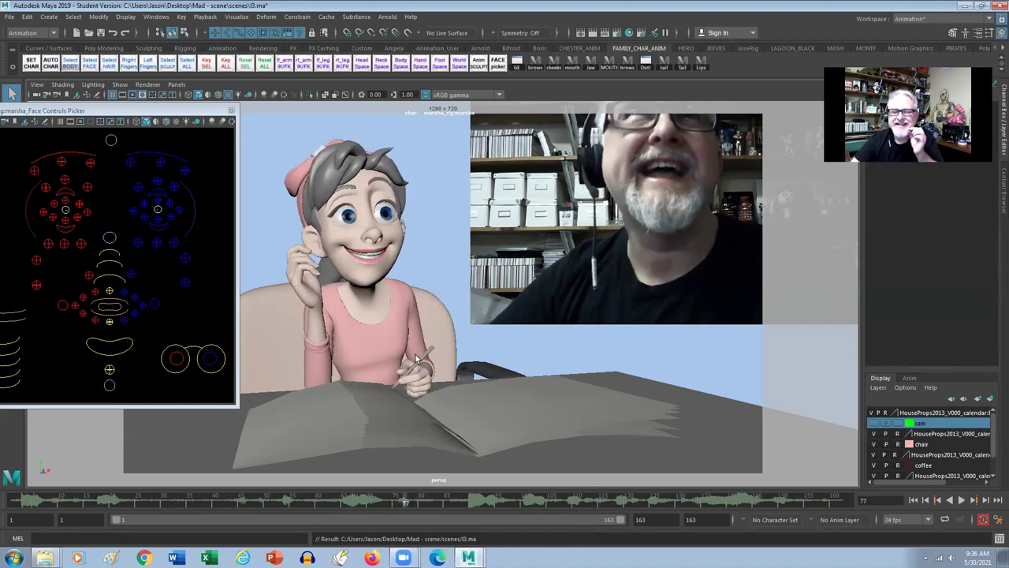
key("alt+v")
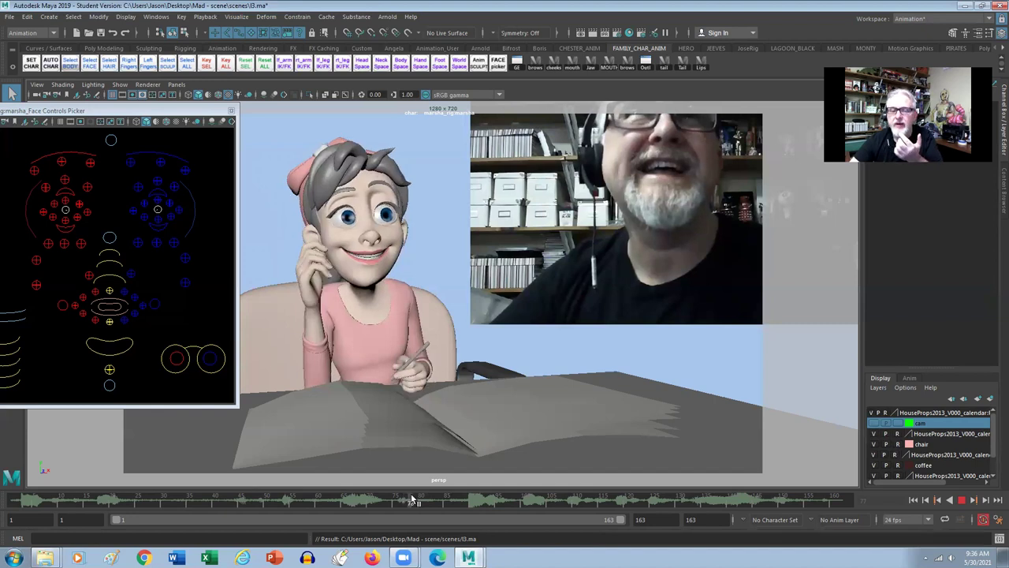
left_click(411, 495)
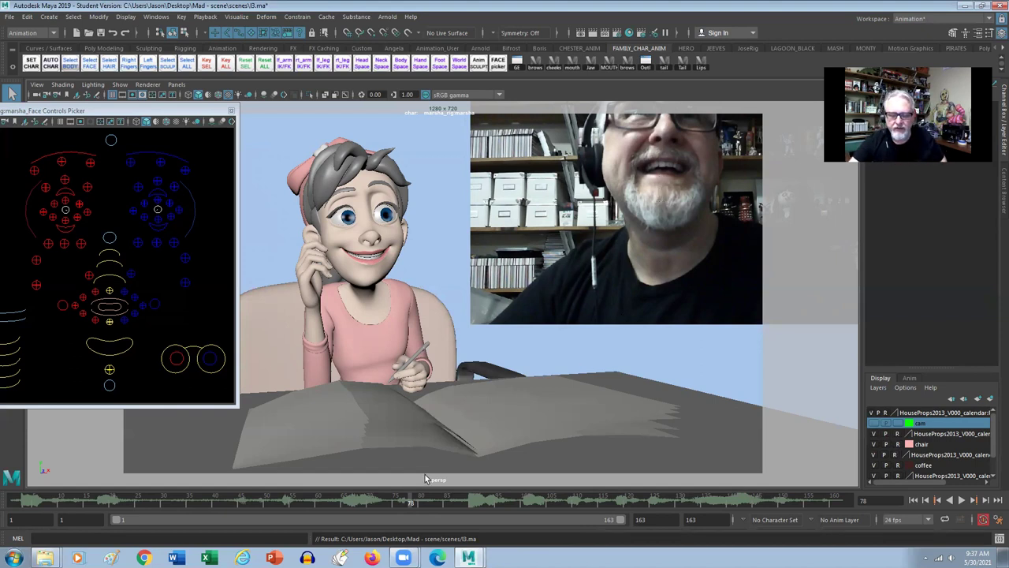
mouse_move(414, 500)
left_mouse_down()
mouse_move(465, 501)
mouse_move(455, 501)
left_mouse_up()
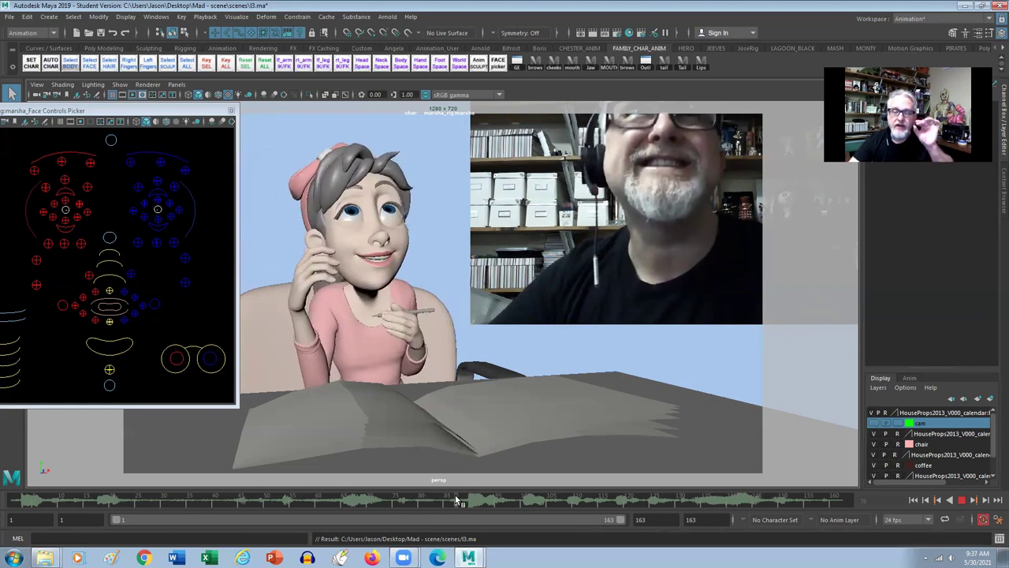
left_click_drag(455, 500, 473, 500)
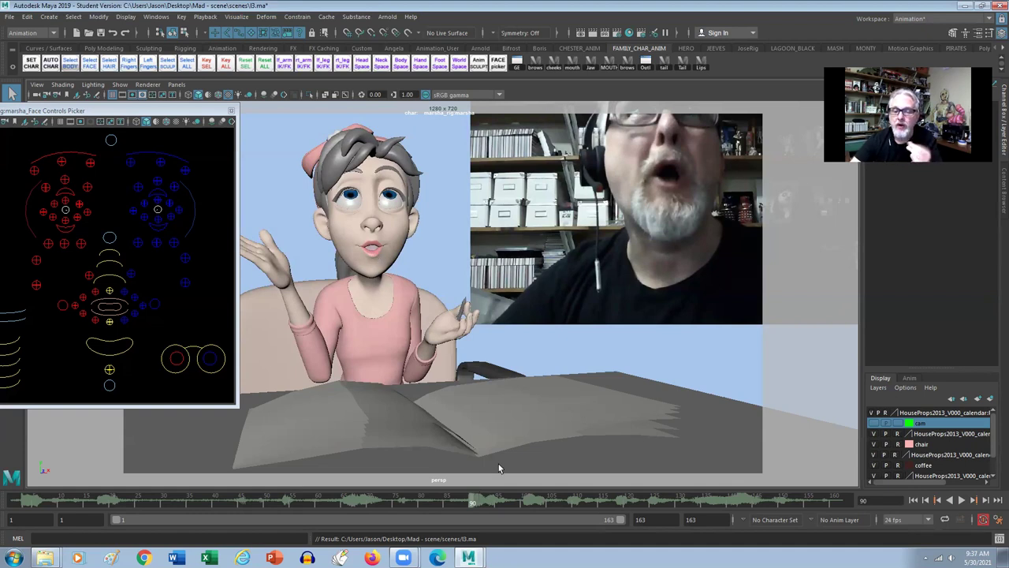
key("alt+v")
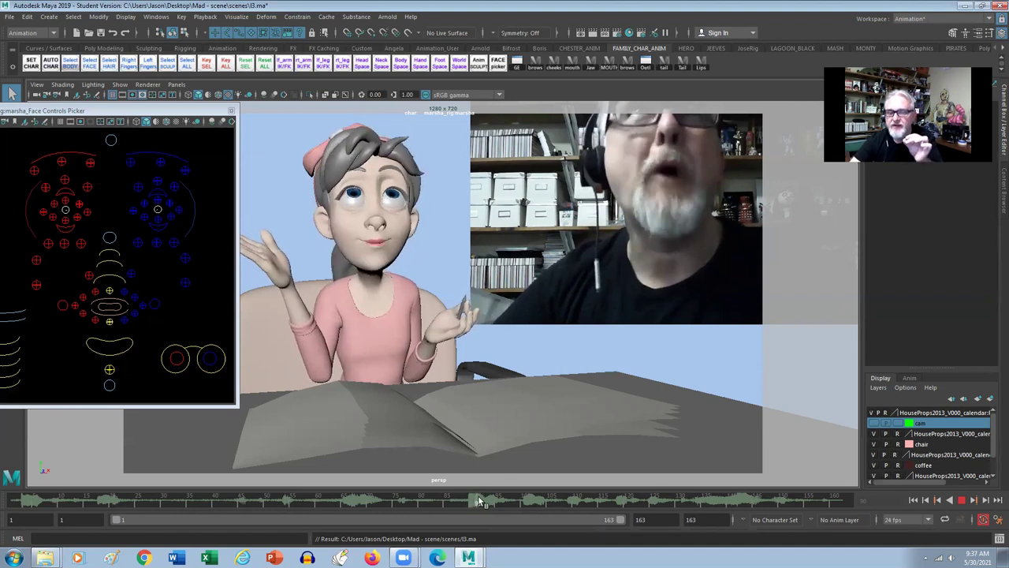
left_click(481, 502)
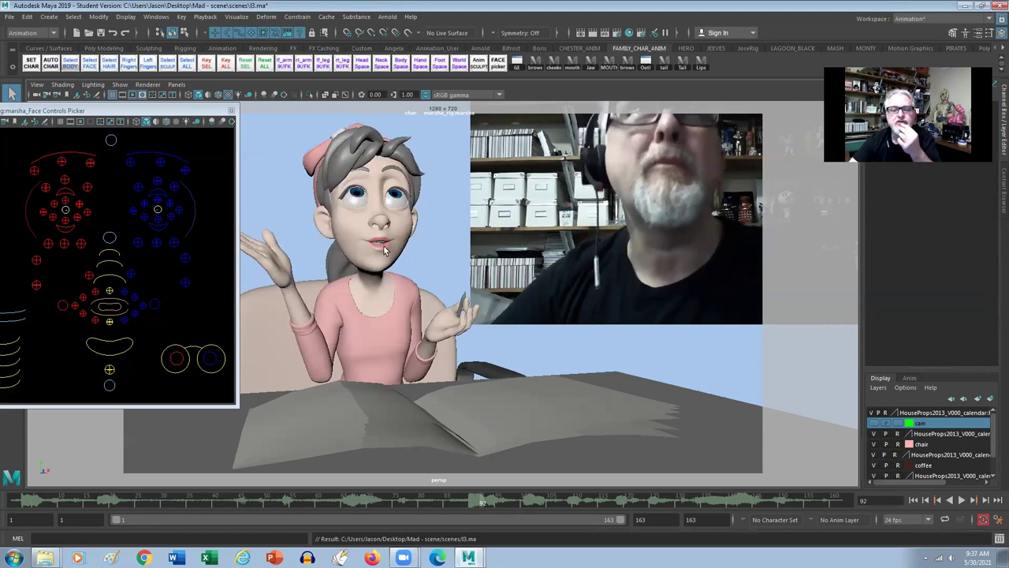
left_click(486, 505)
left_click_drag(486, 504, 471, 501)
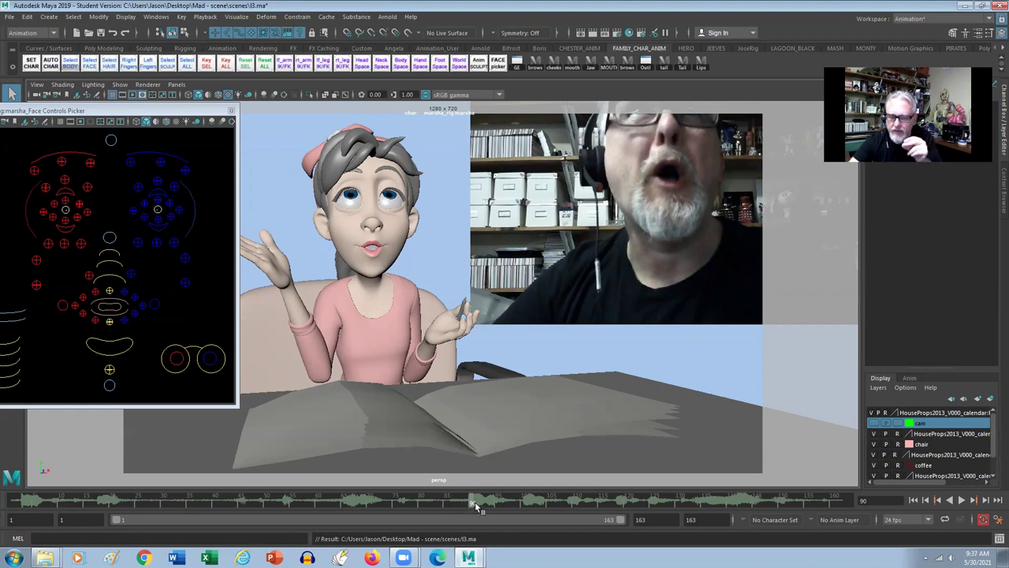
left_click_drag(477, 505, 477, 506)
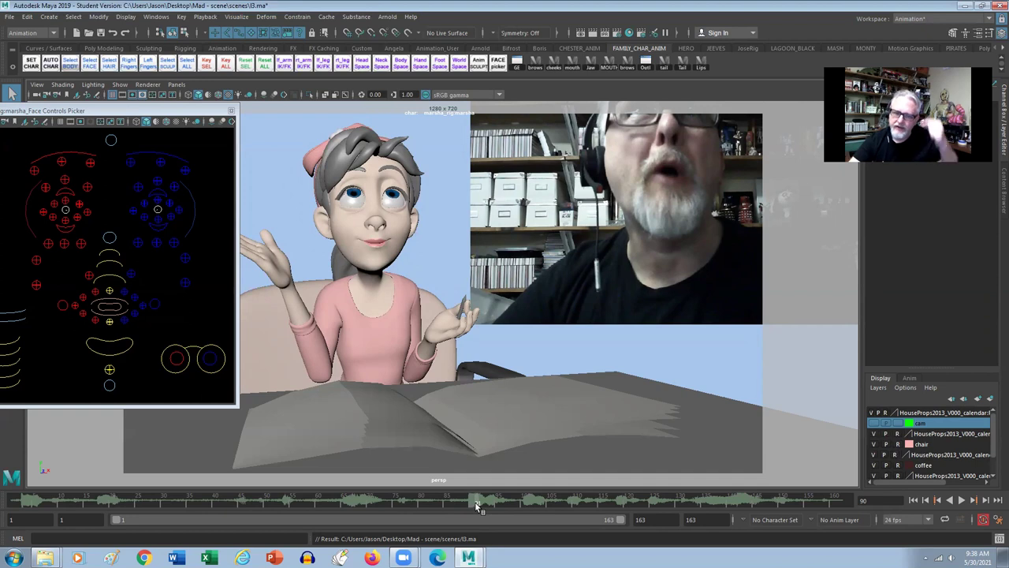
key("alt+v")
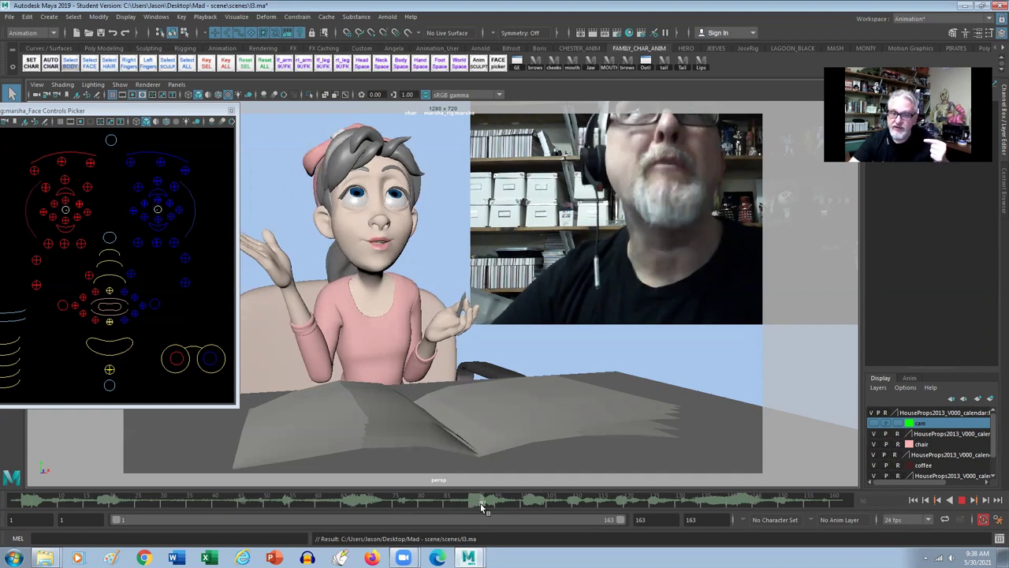
left_click_drag(480, 503, 514, 518)
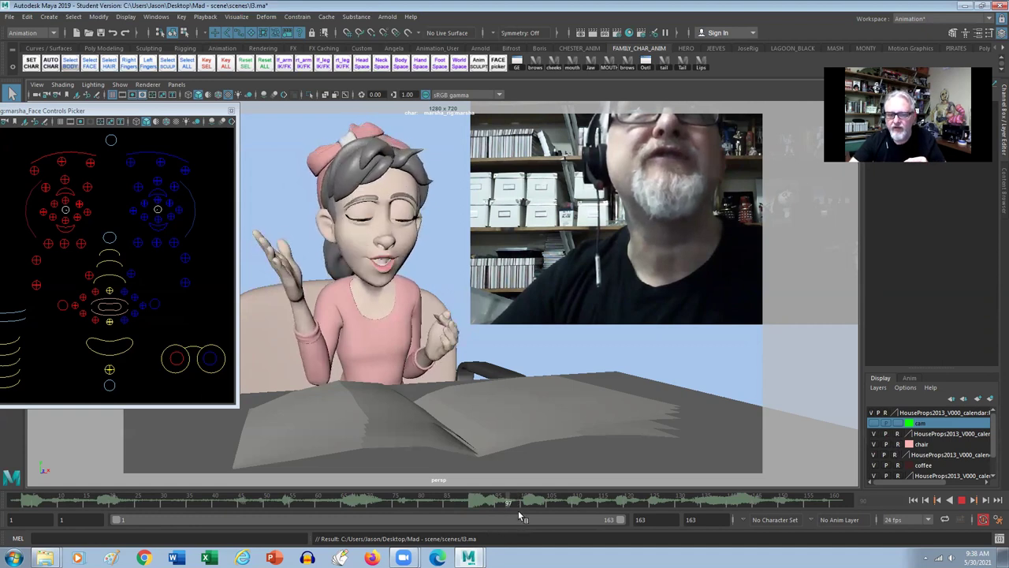
key("Escape")
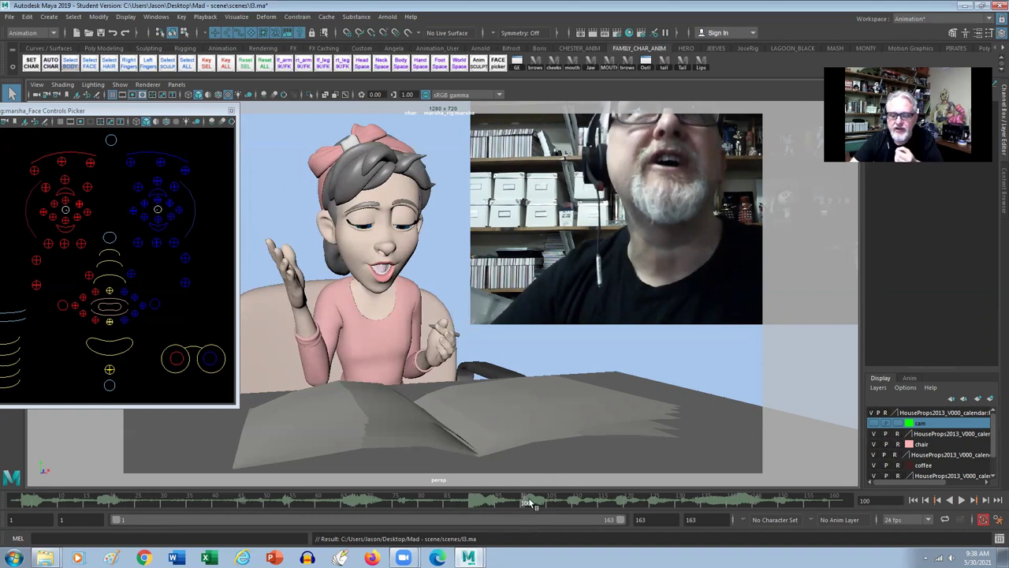
key("alt+v")
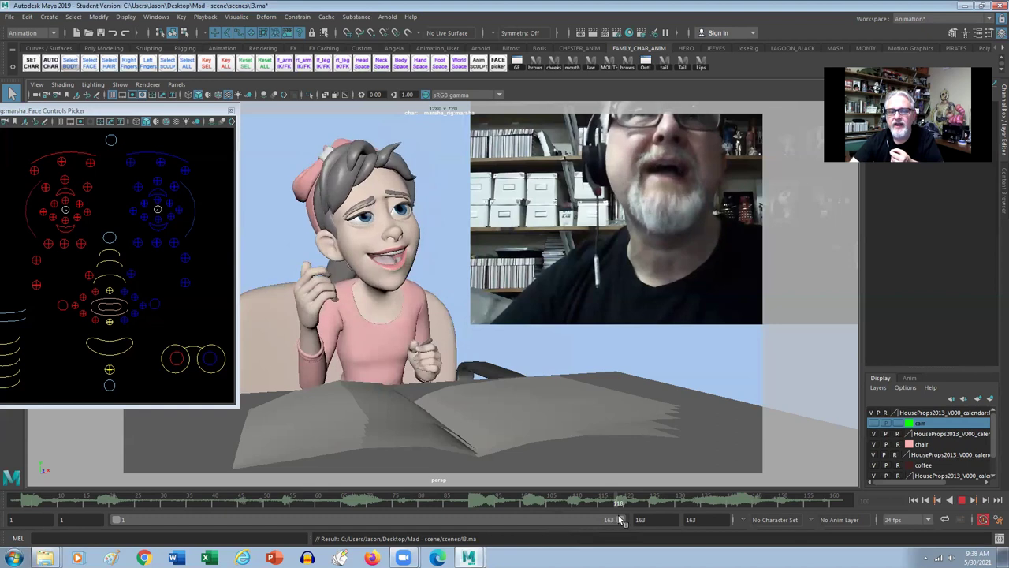
mouse_move(594, 512)
left_mouse_down()
mouse_move(574, 514)
mouse_move(626, 517)
mouse_move(630, 495)
left_mouse_up()
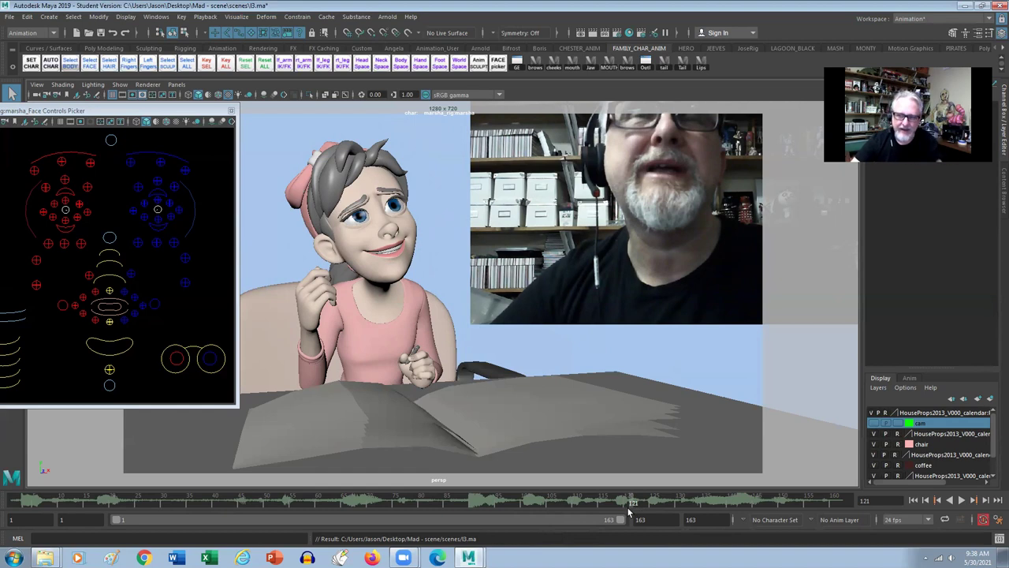
key("alt+v")
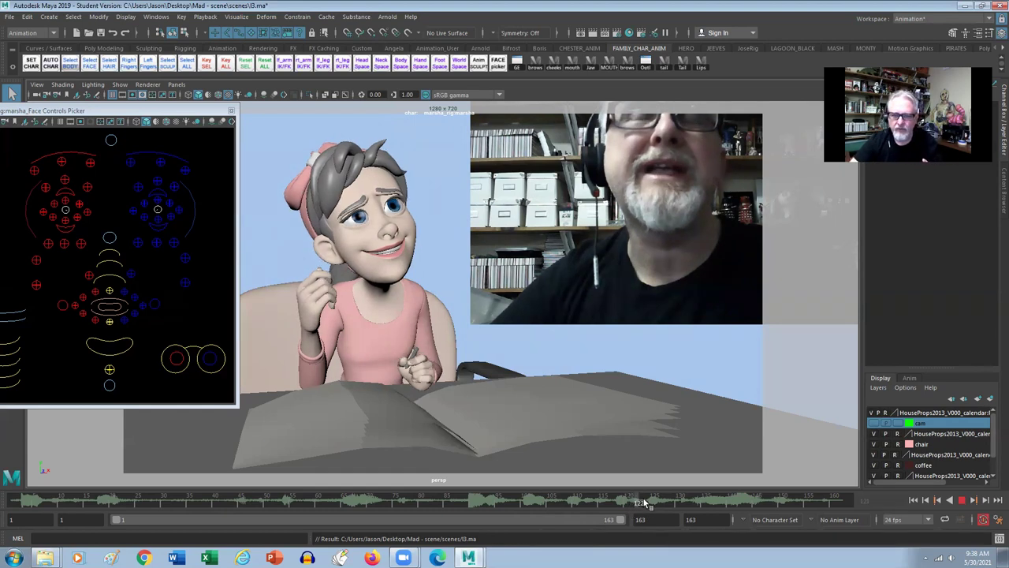
left_click(713, 501)
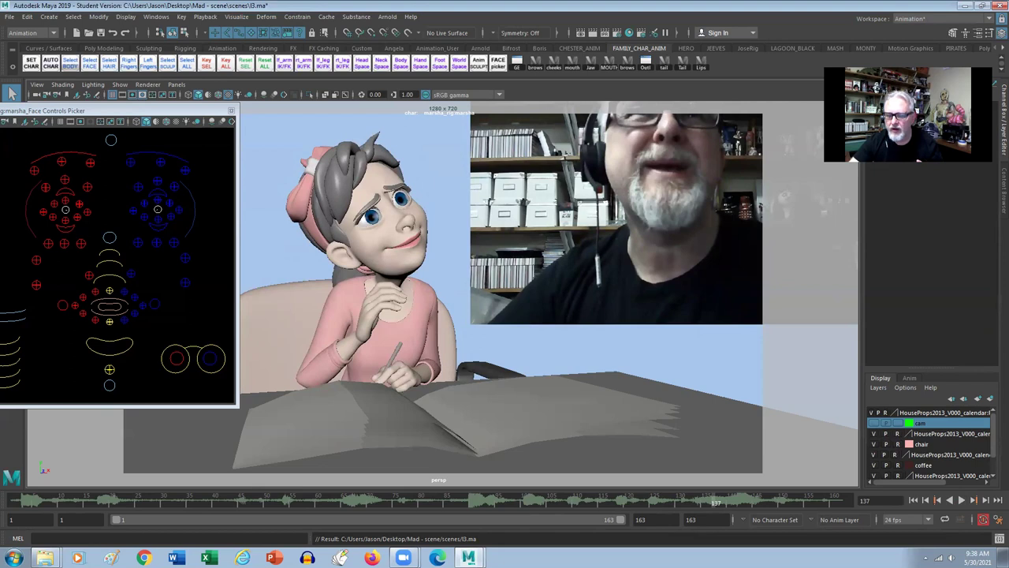
key("alt+v")
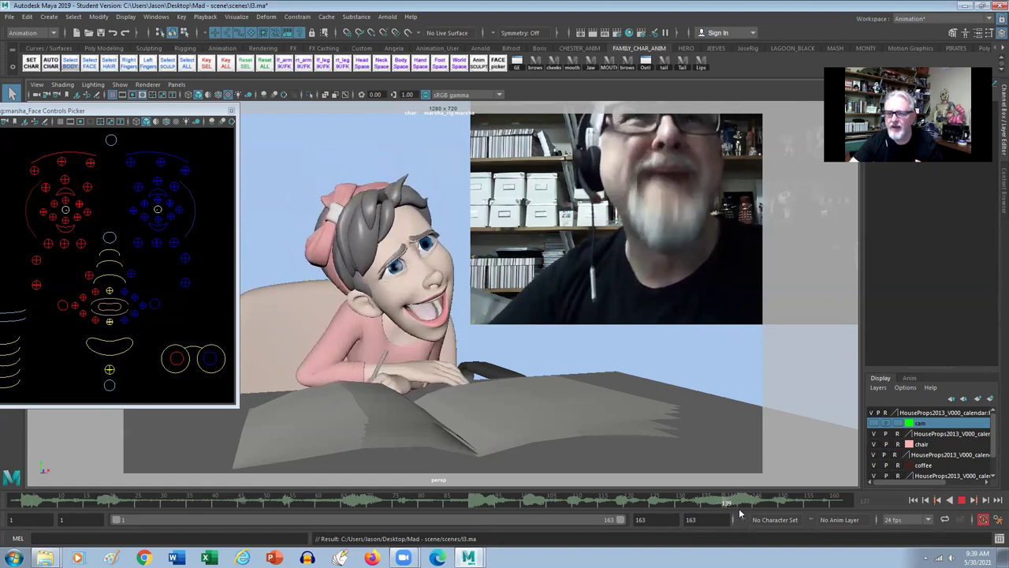
key("Escape")
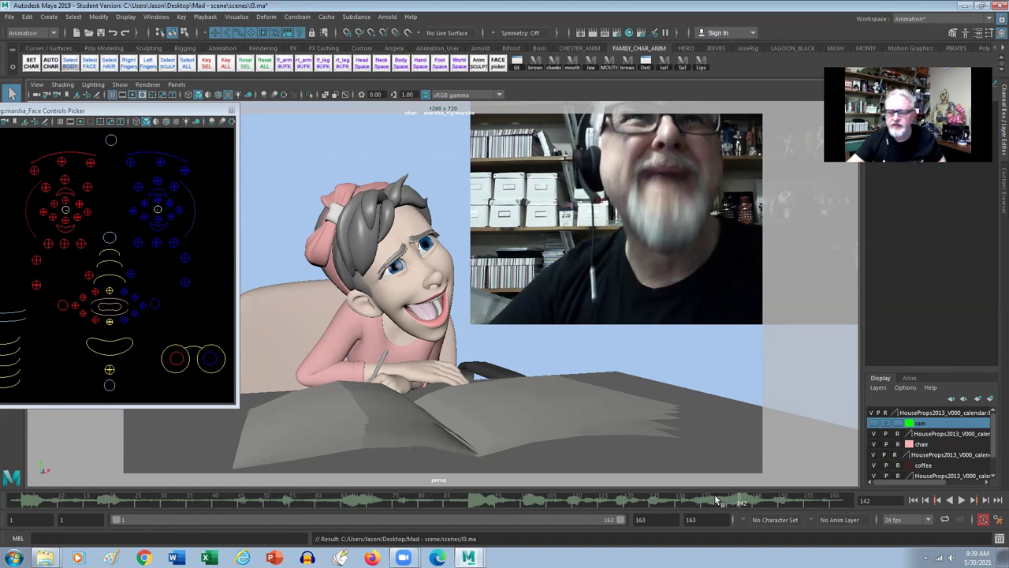
key("alt+v")
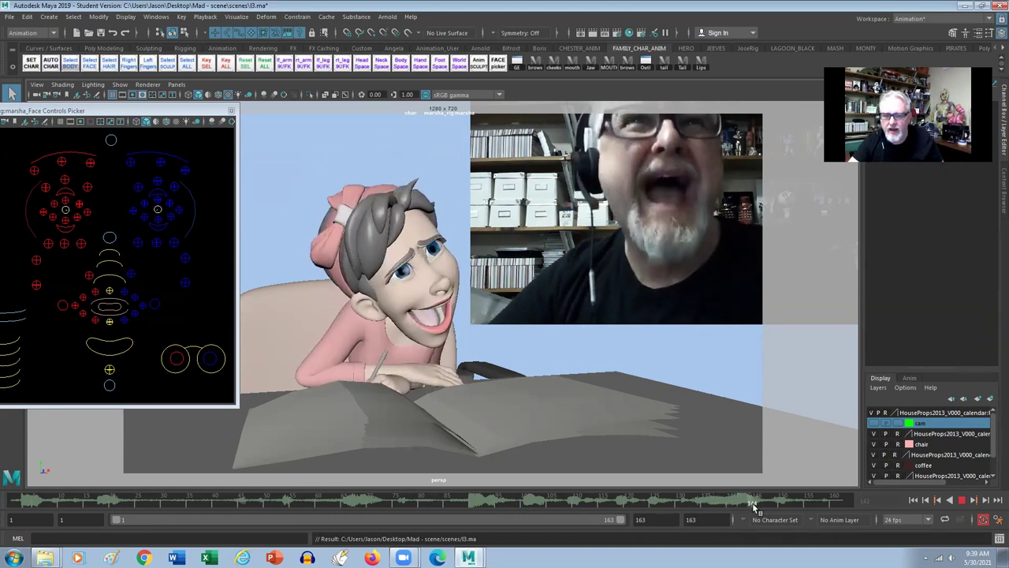
left_click(716, 503)
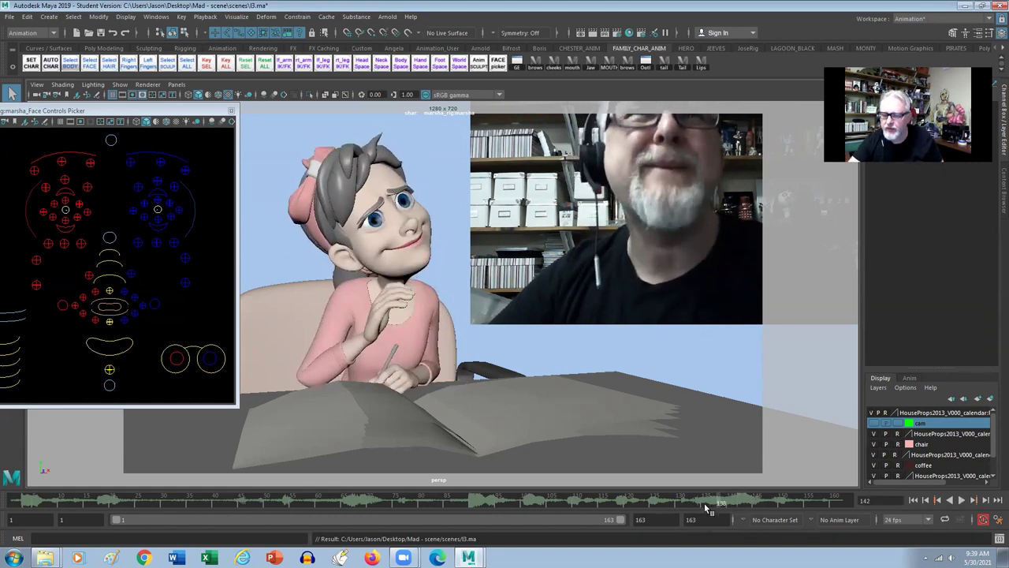
key("alt+v")
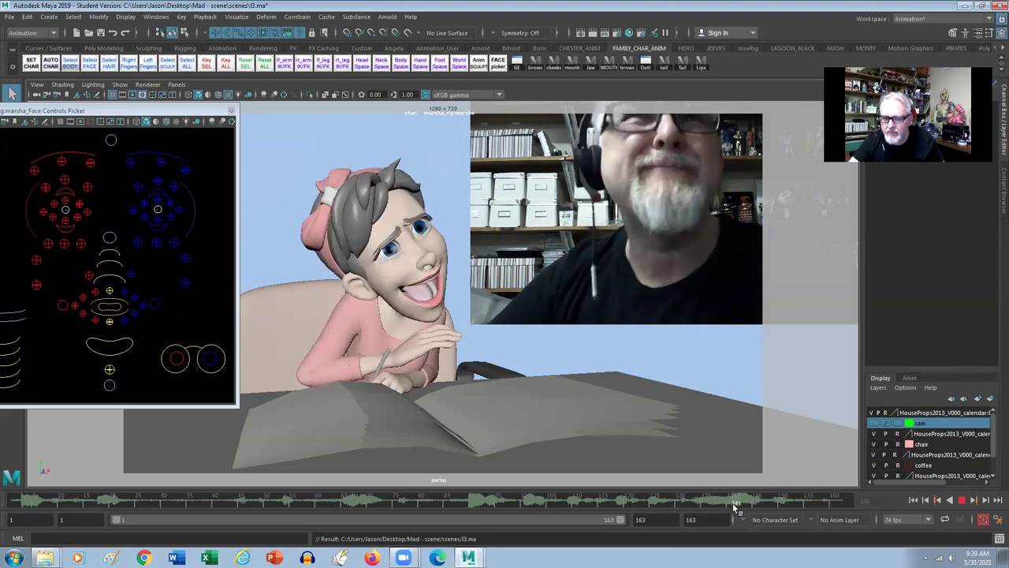
left_click(736, 502)
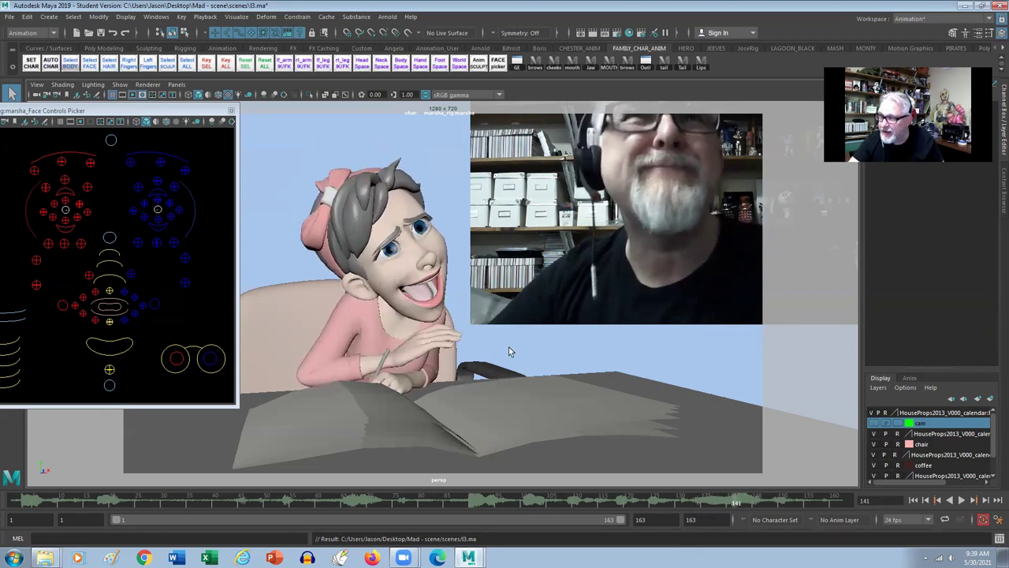
key("alt+v")
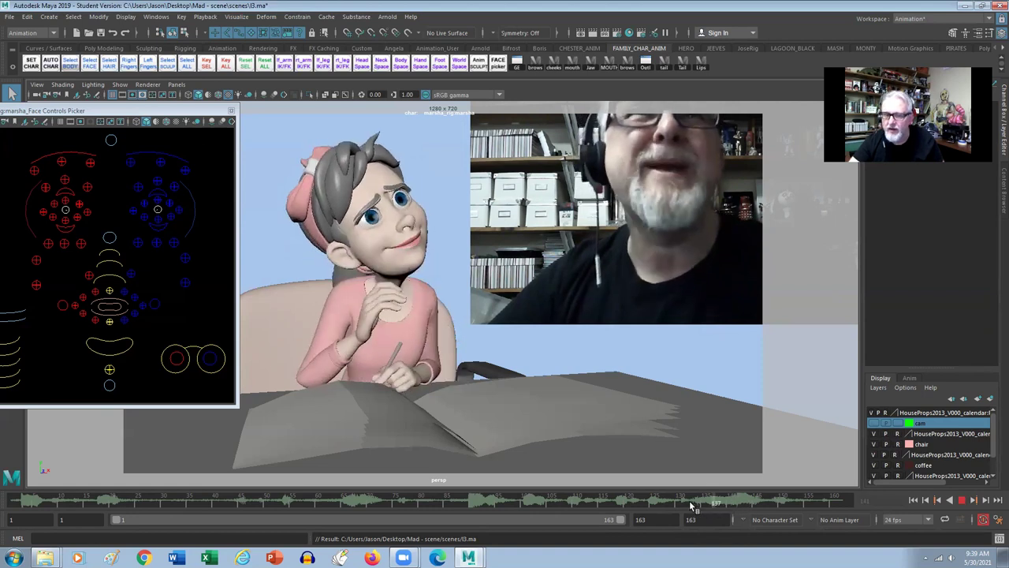
left_click(712, 501)
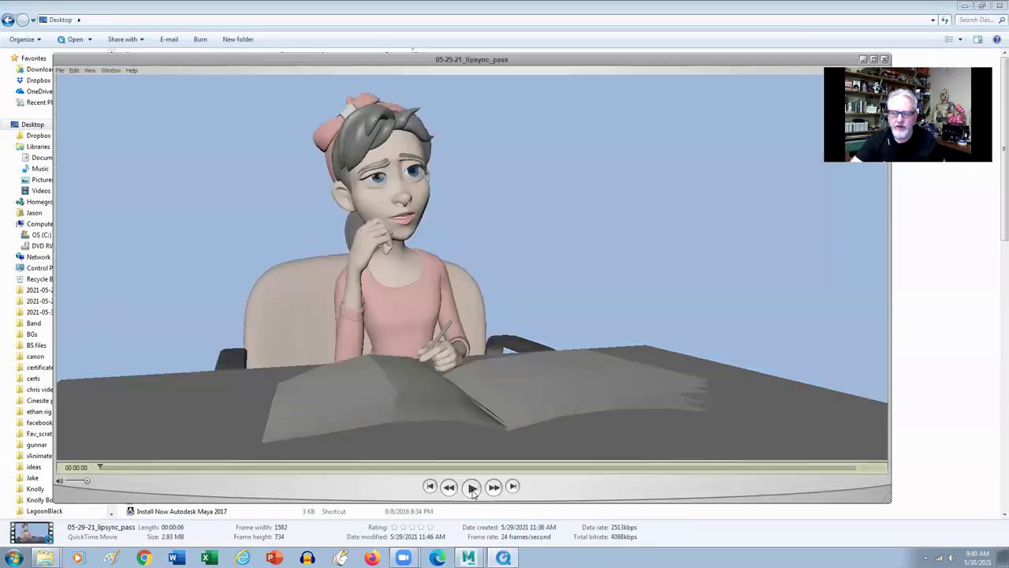
Step: Play the 05-29-21_lipsync_pass movie through, then return to about three seconds in
left_click(472, 486)
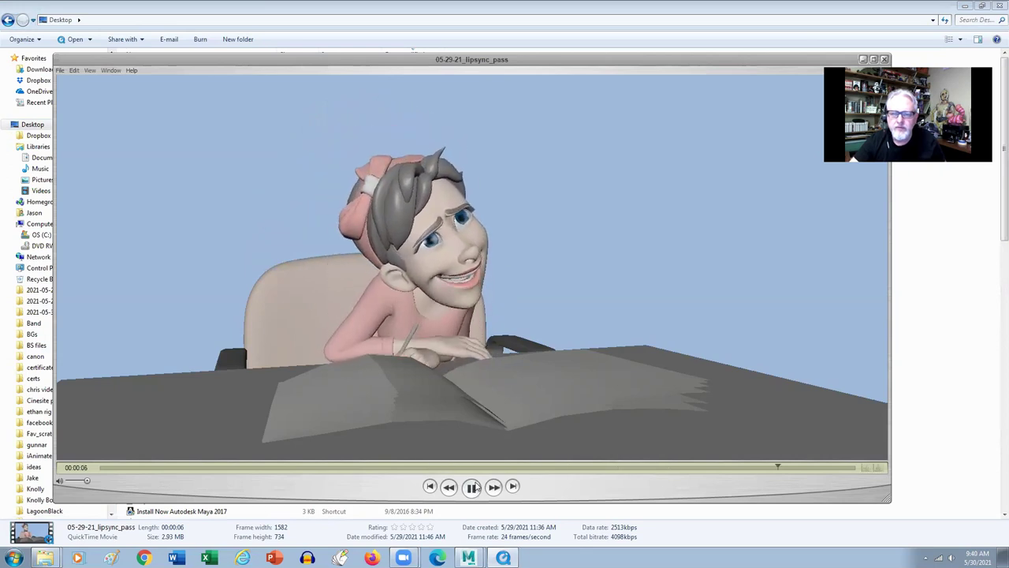
left_click(472, 487)
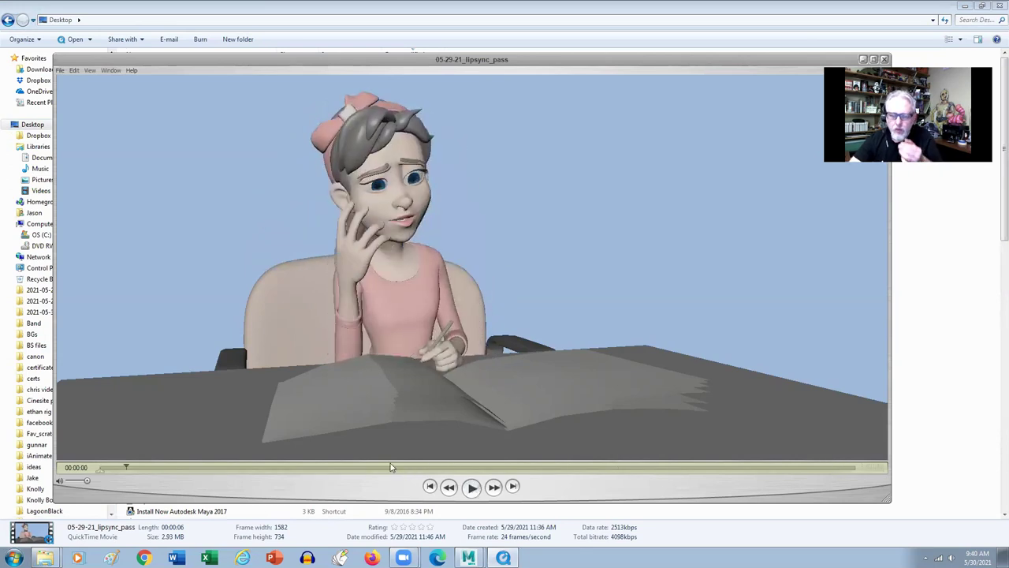
left_click(421, 469)
left_click_drag(506, 471, 525, 468)
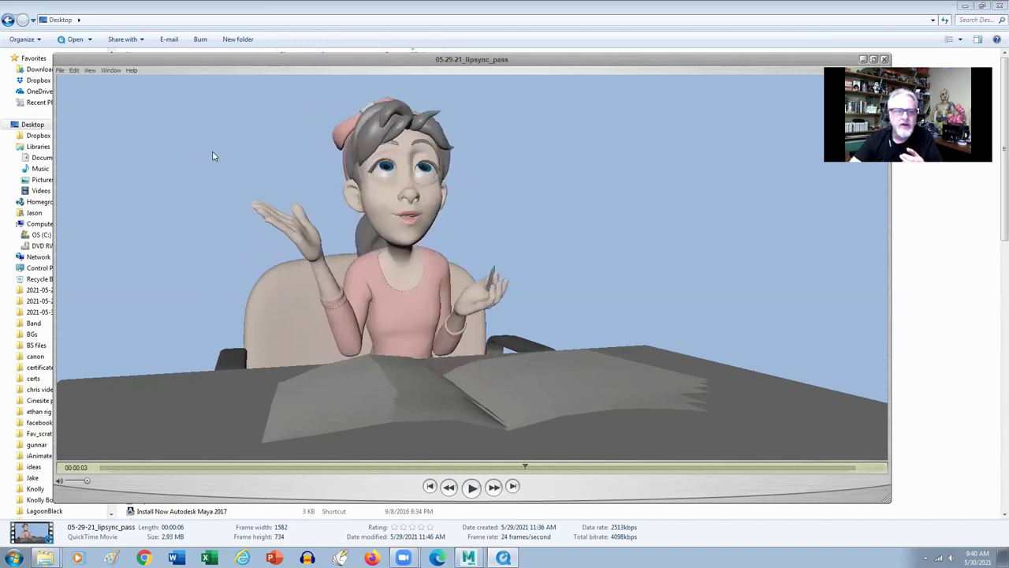
left_click(90, 70)
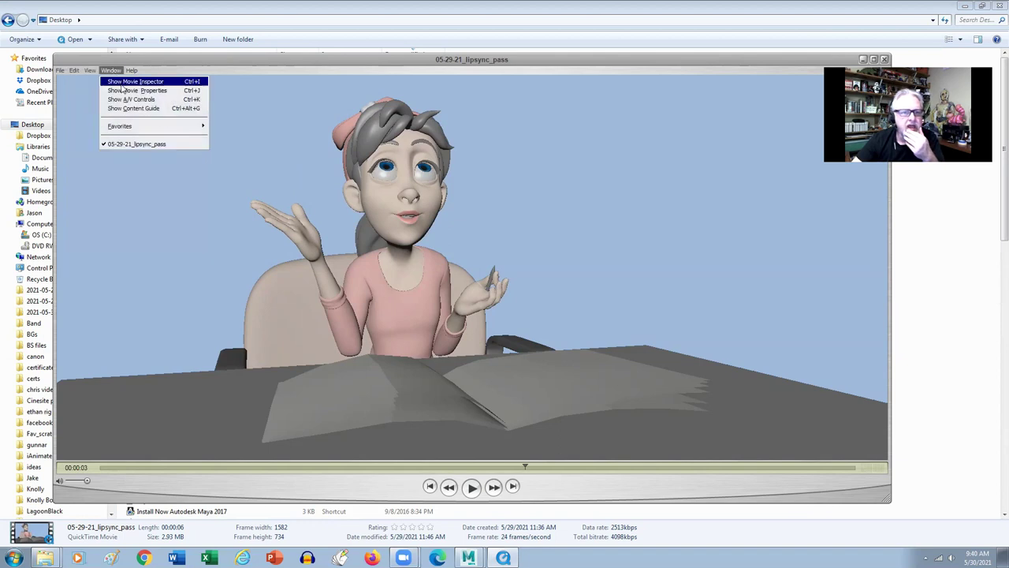
Step: Set Playback Speed to ½x in A/V Controls, then replay and rewind the movie
left_click(130, 100)
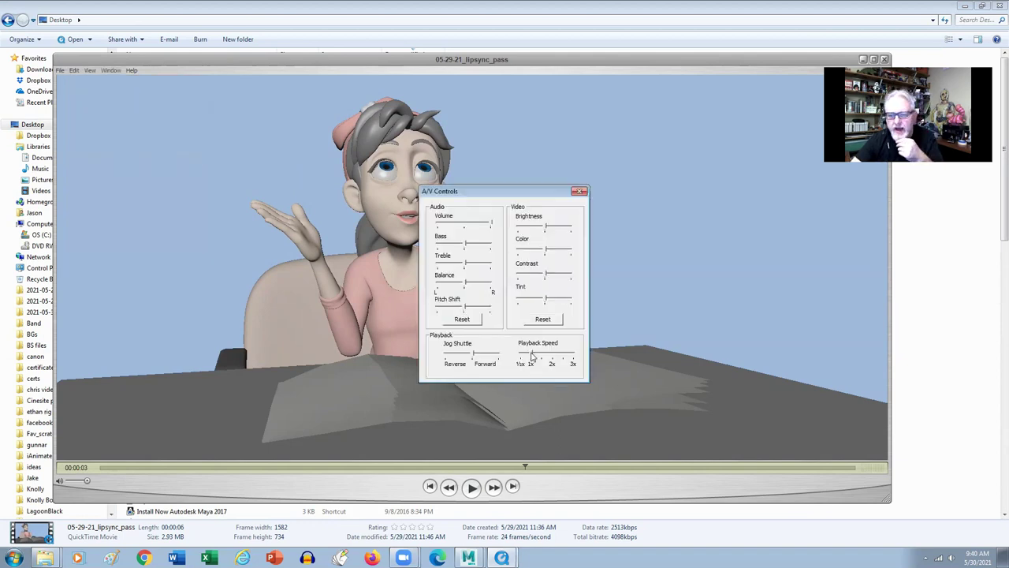
left_click_drag(530, 358, 521, 356)
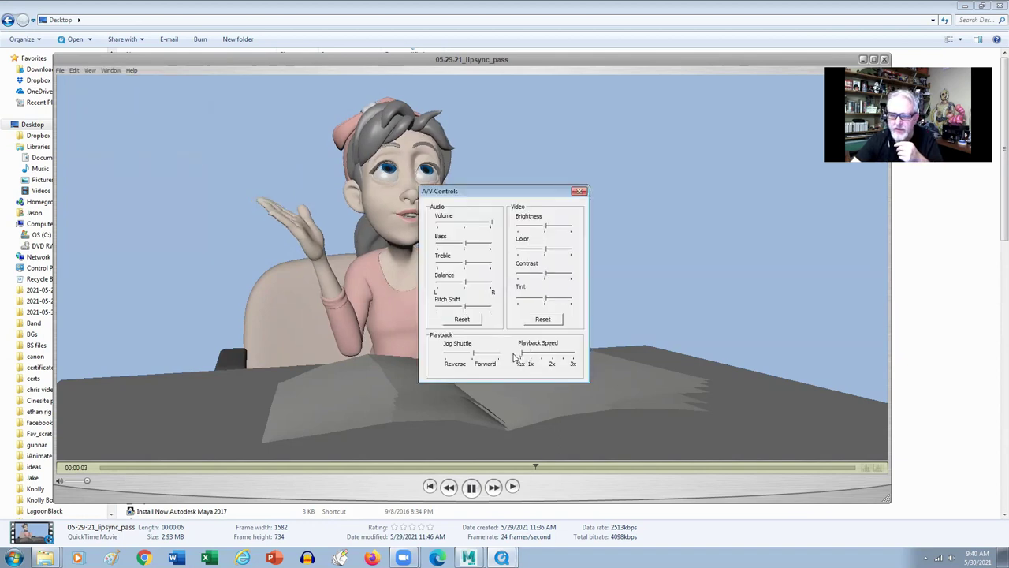
left_click(582, 193)
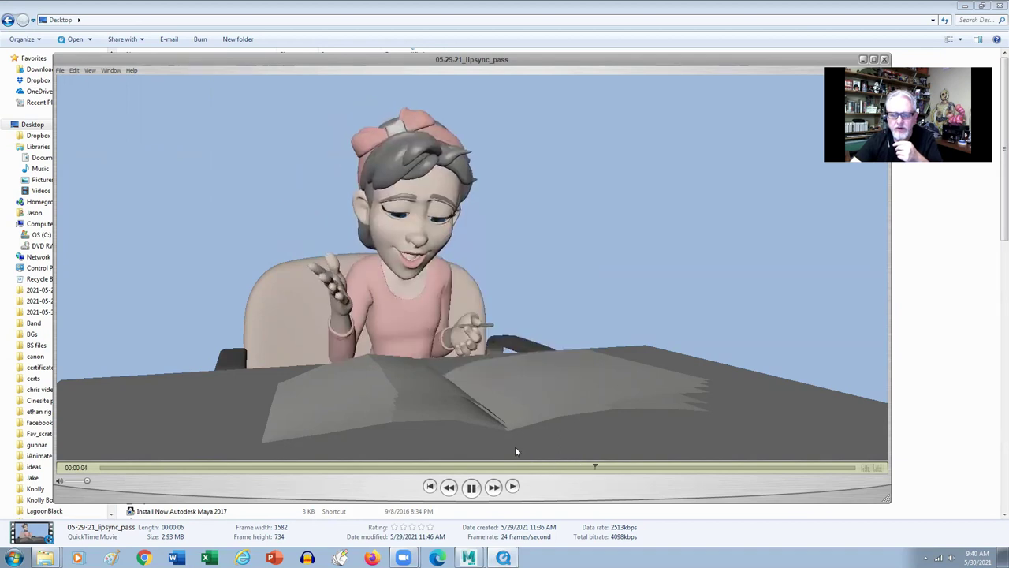
left_click(444, 490)
left_click(430, 487)
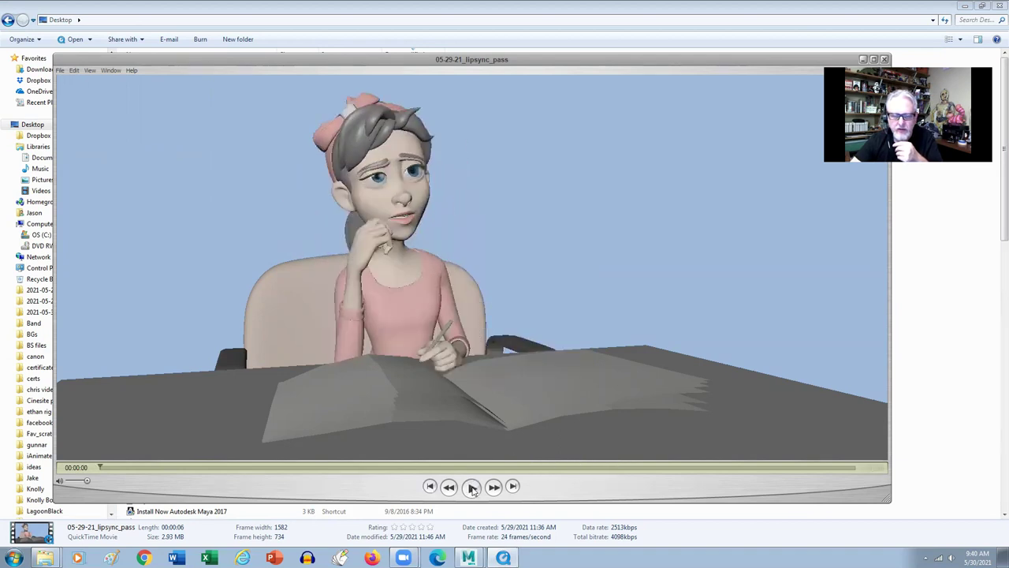